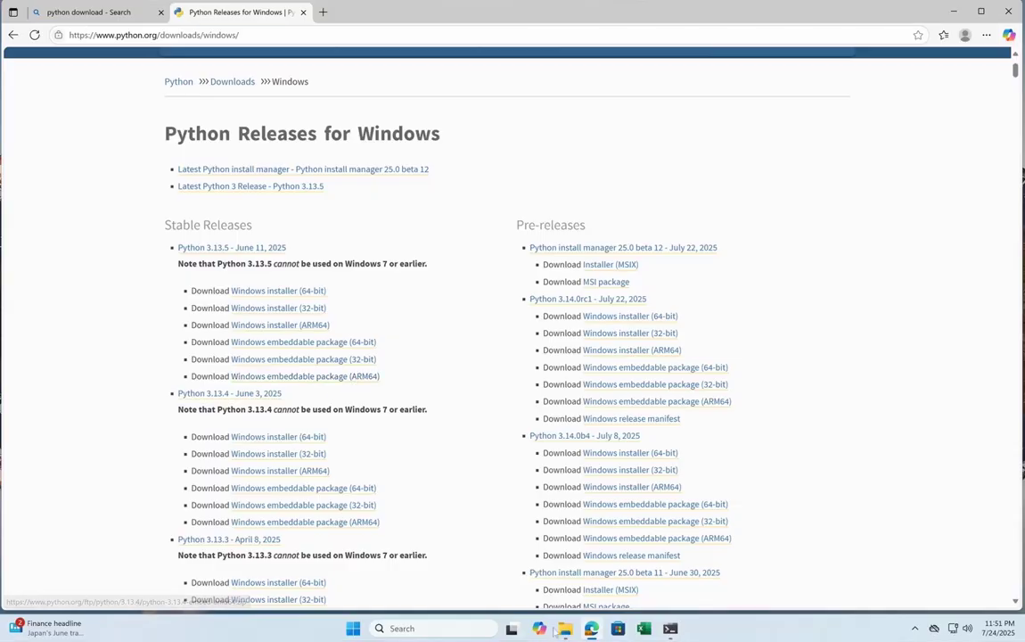
View the Python Releases for Windows page at python.org/downloads/windows in Edge
{"action": "mouse_move", "coordinate": [565, 630]}
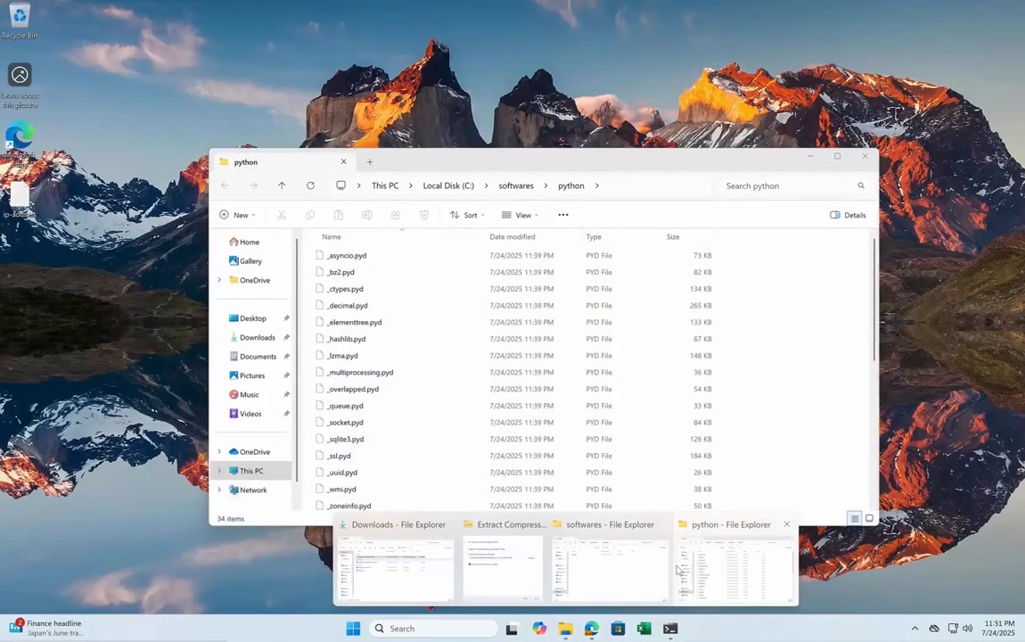
Check the options for the downloaded Python embed zip in the Downloads folder
{"action": "left_click", "coordinate": [713, 568]}
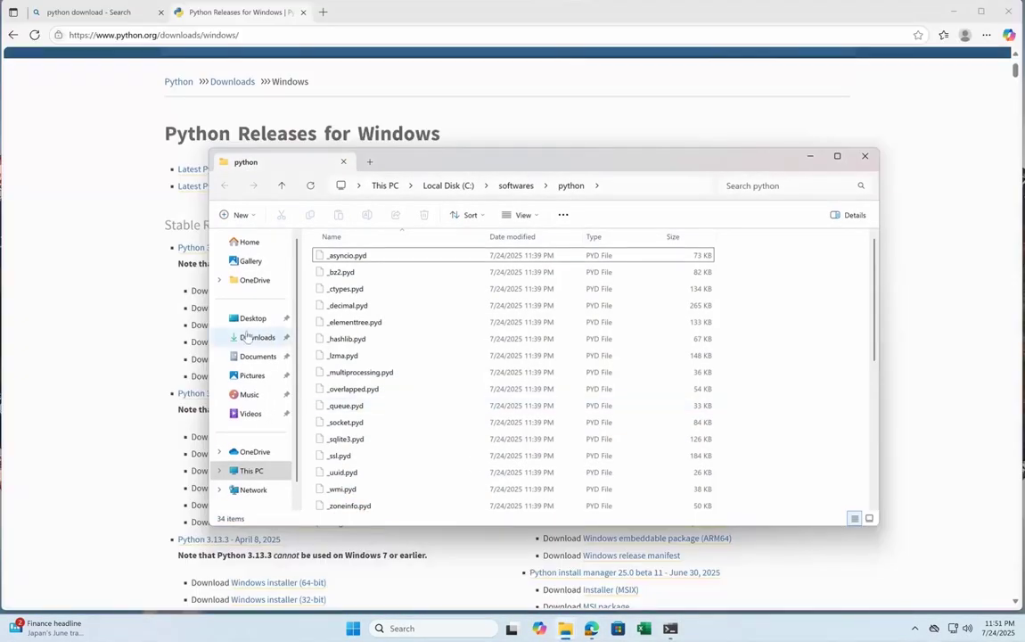
{"action": "left_click", "coordinate": [254, 336]}
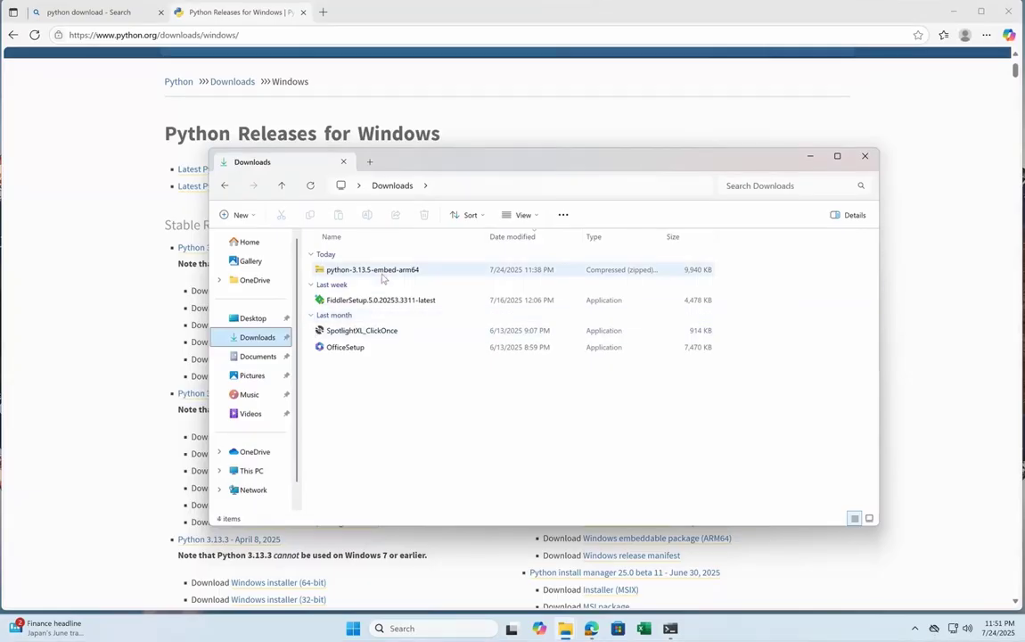
{"action": "right_click", "coordinate": [376, 277]}
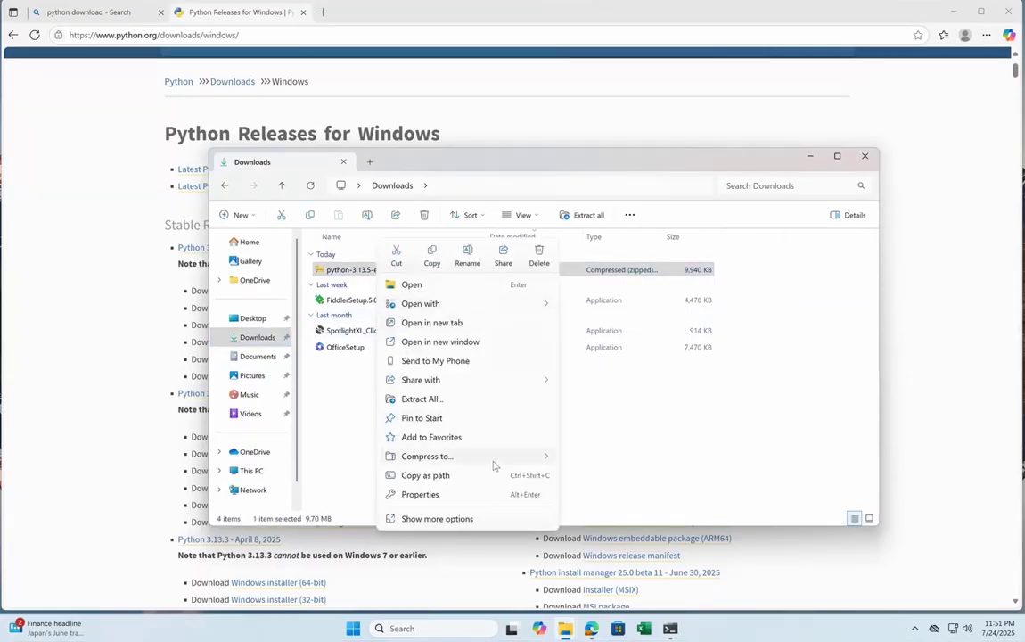
{"action": "mouse_move", "coordinate": [518, 382]}
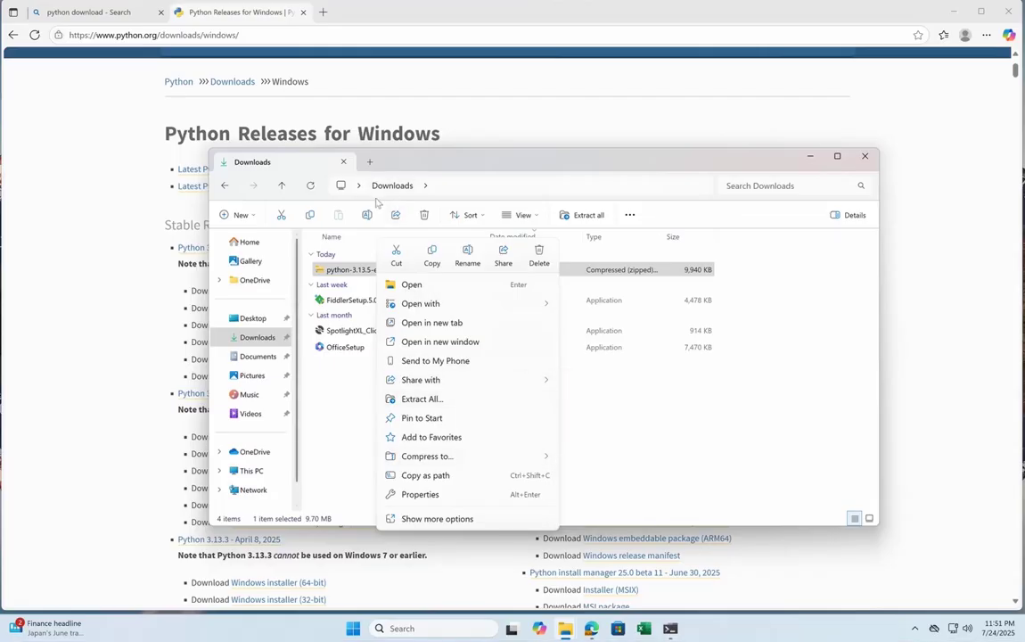
{"action": "mouse_move", "coordinate": [571, 630]}
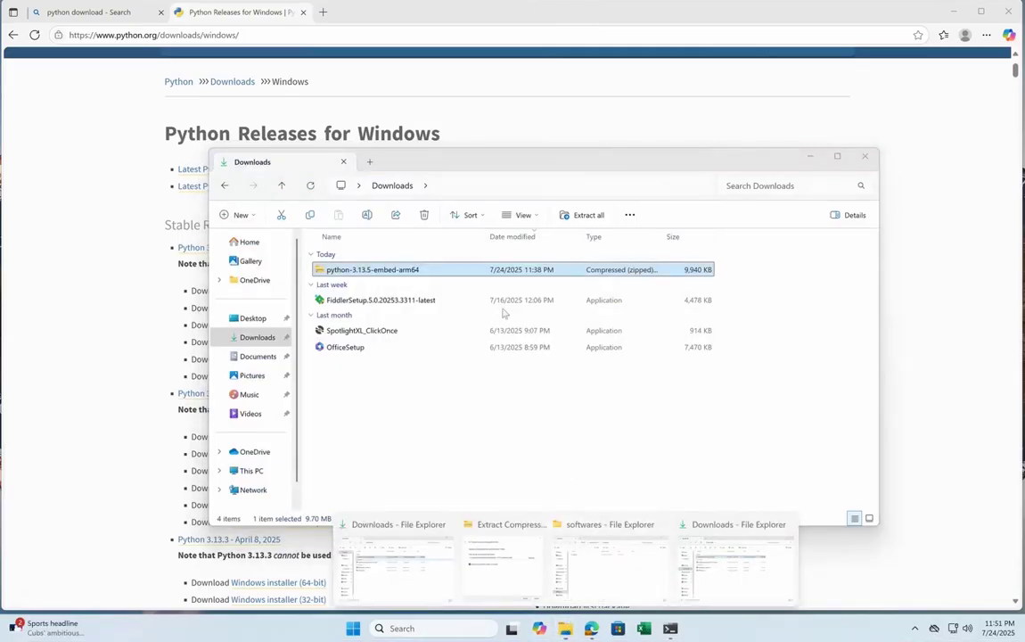
Go to C:\softwares and open its python folder of extracted files
{"action": "left_click", "coordinate": [463, 178]}
{"action": "left_click", "coordinate": [464, 186]}
{"action": "type", "text": "C:\\"}
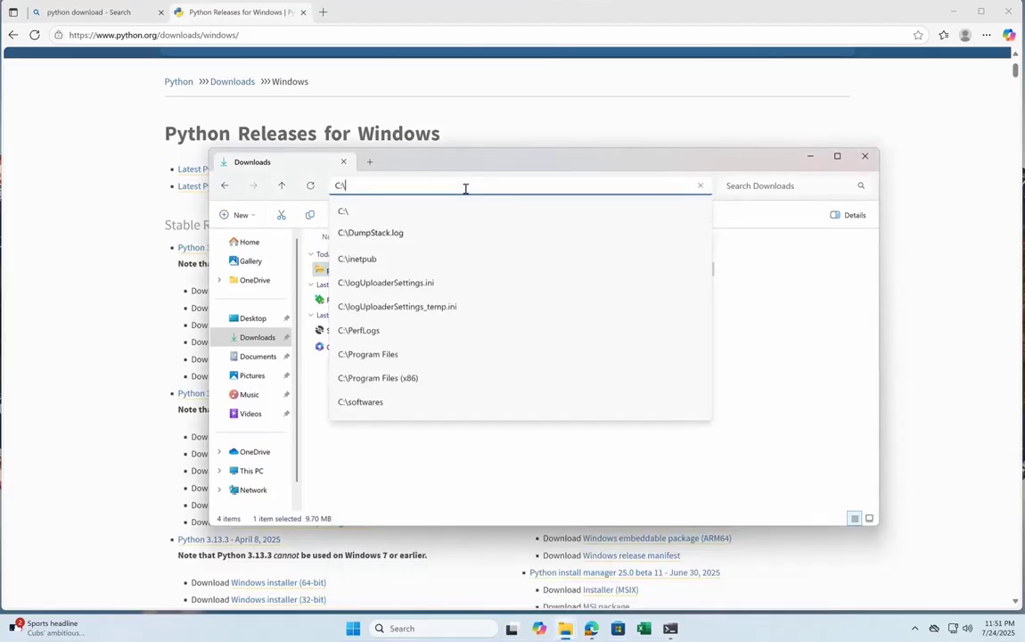
{"action": "type", "text": "sof"}
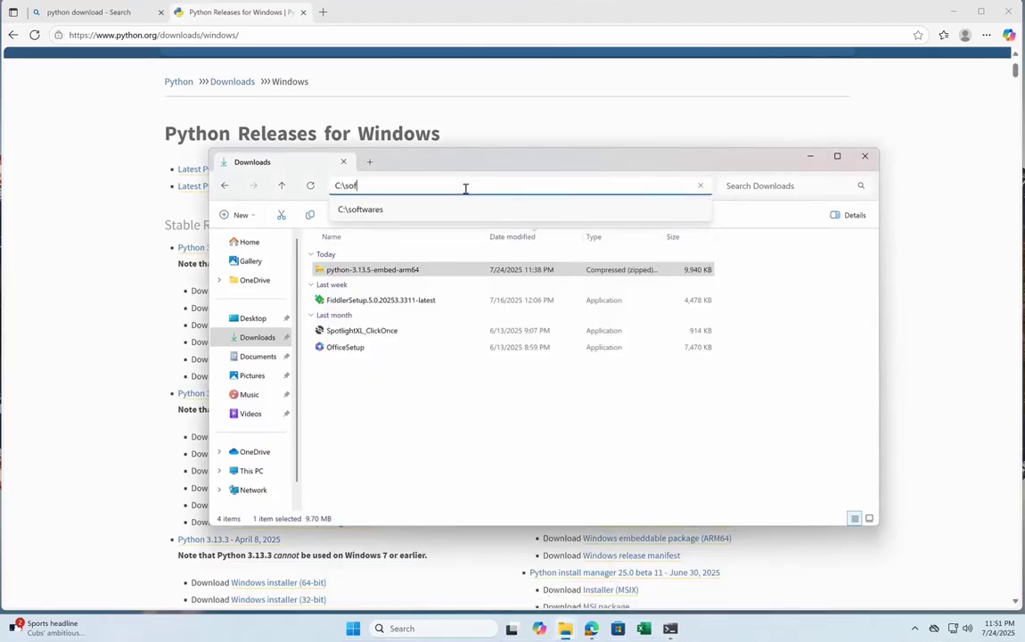
{"action": "type", "text": "twares"}
{"action": "key", "text": "Return"}
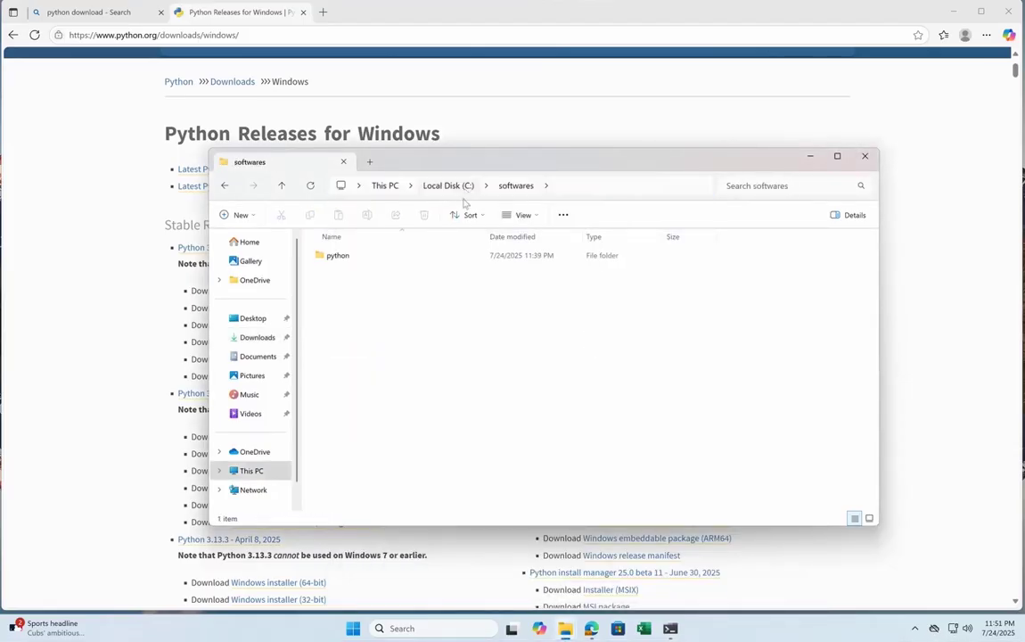
{"action": "double_click", "coordinate": [354, 256]}
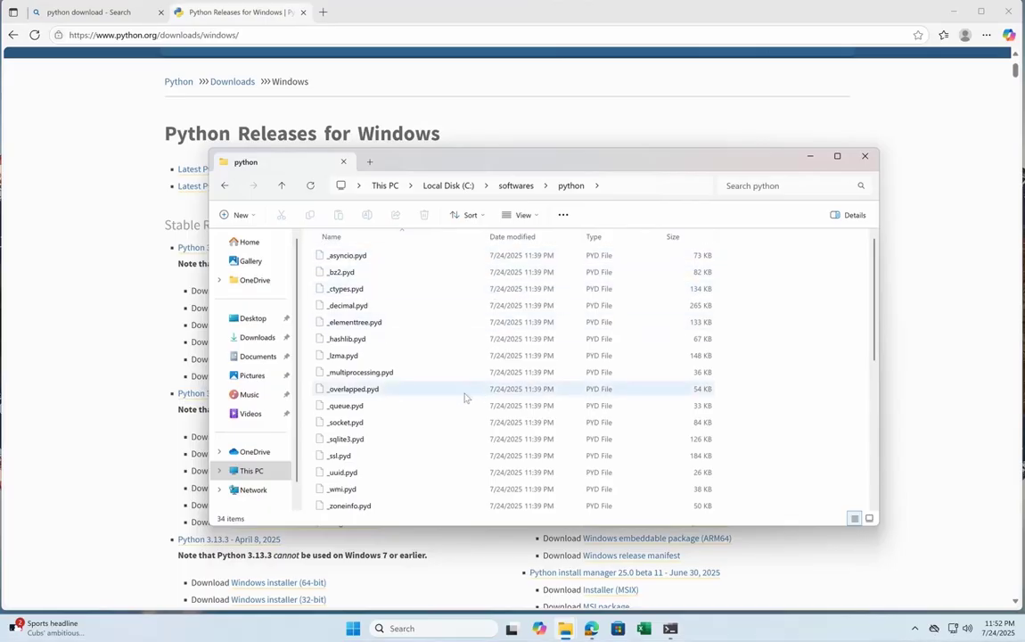
{"action": "key", "text": "super"}
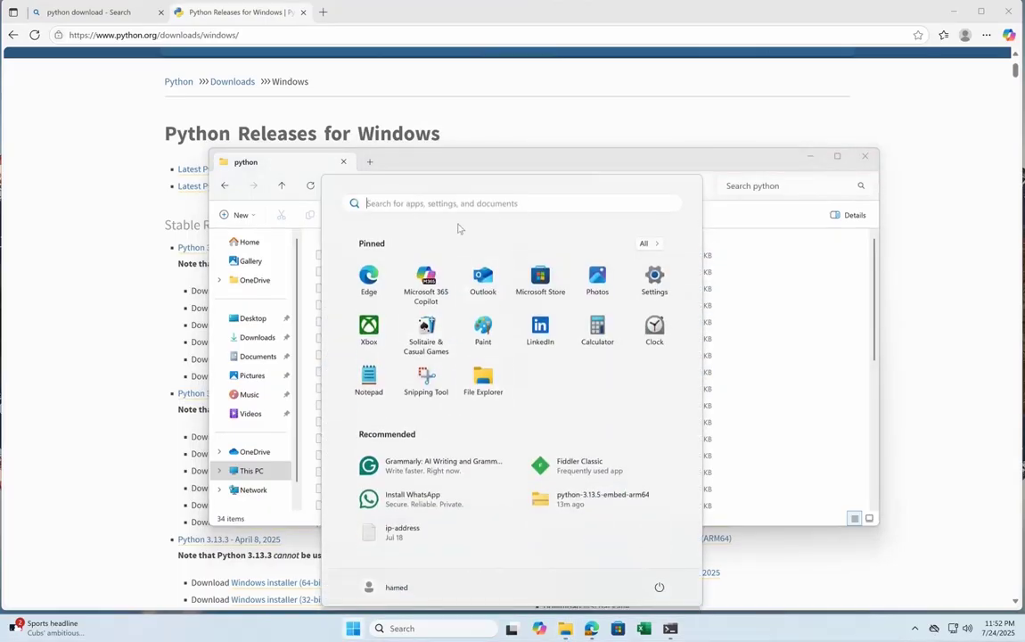
Try python in a new Command Prompt and close the Microsoft Store page it brings up
{"action": "type", "text": "command"}
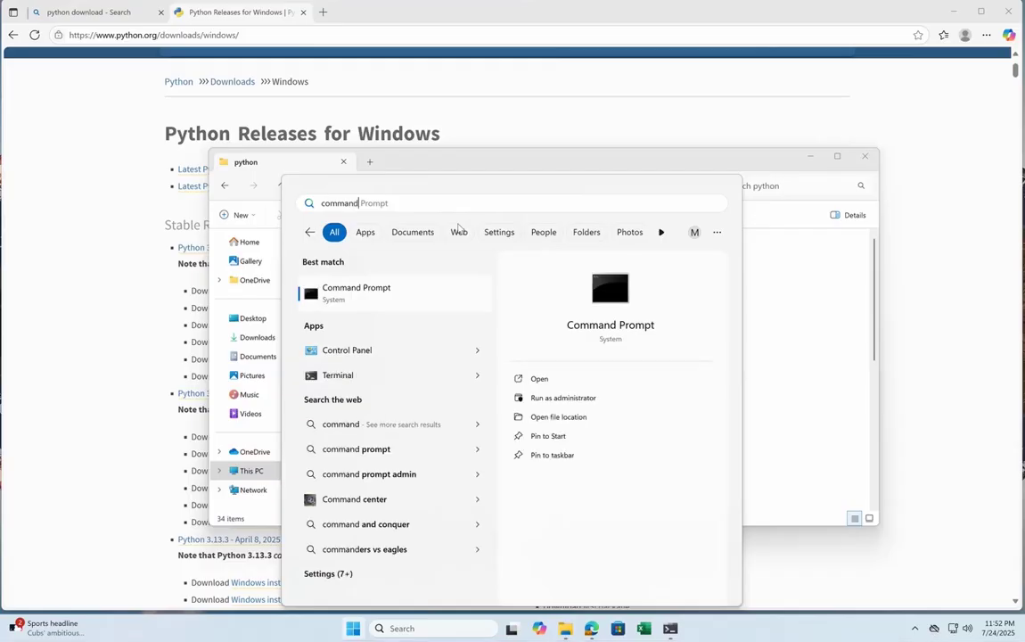
{"action": "key", "text": "Return"}
{"action": "type", "text": "p"}
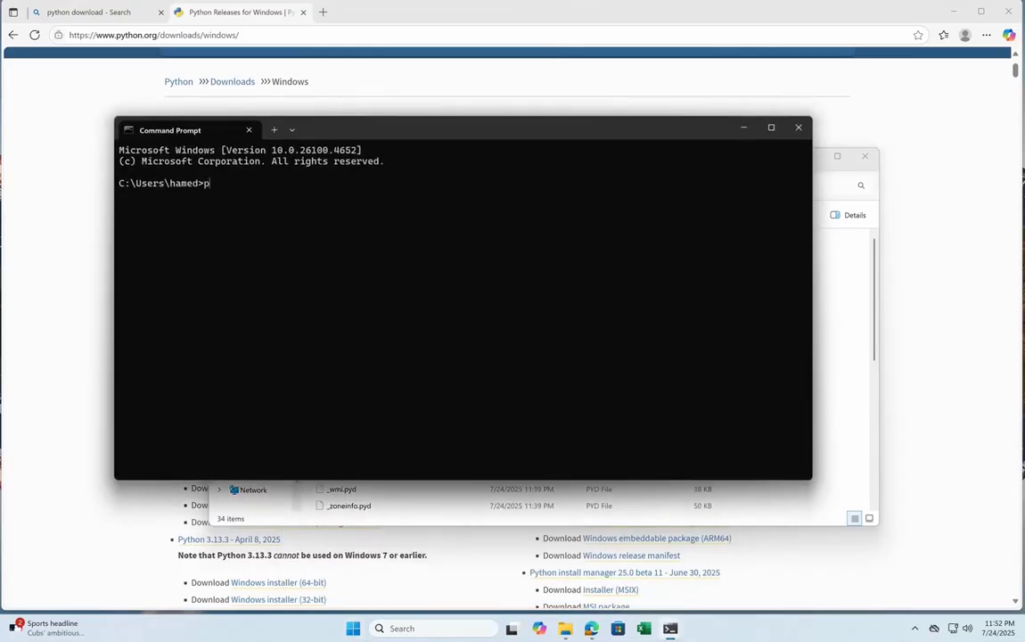
{"action": "type", "text": "ython"}
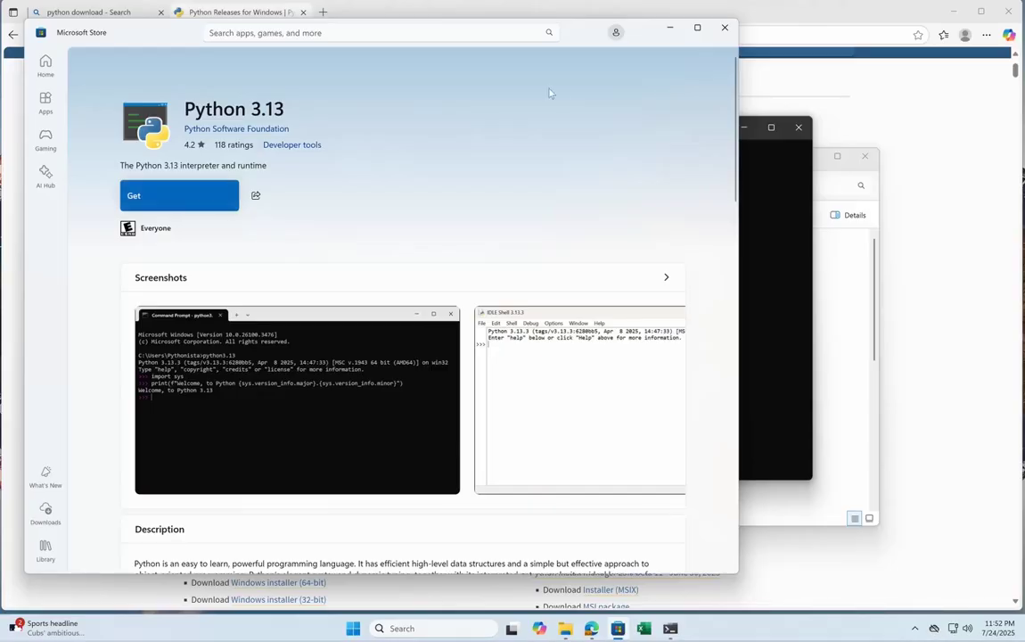
{"action": "left_click", "coordinate": [727, 32]}
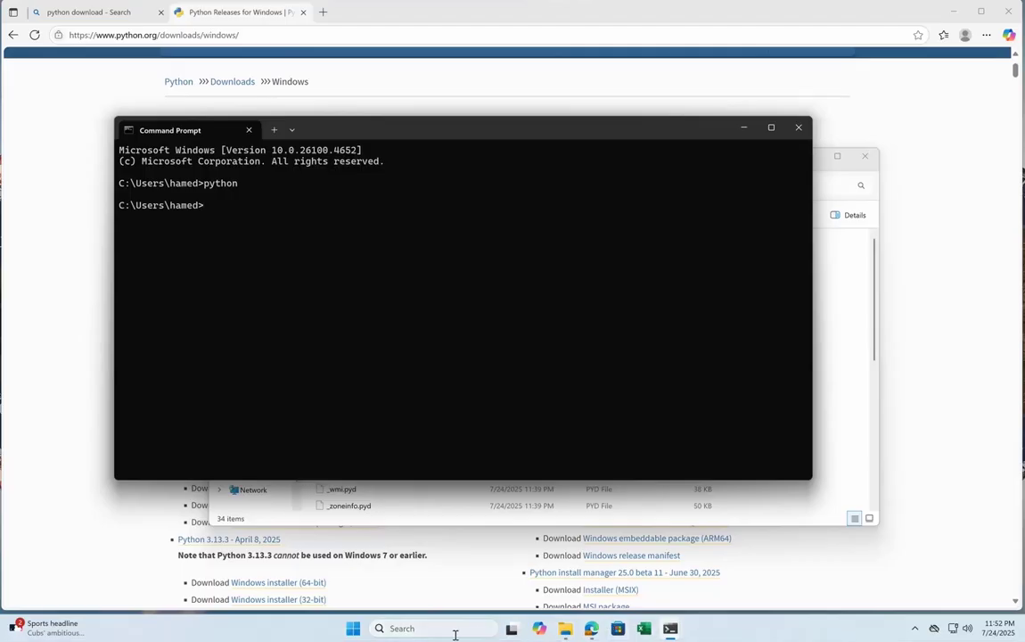
Add C:\softwares\python as a new system Path entry and confirm both environment dialogs
{"action": "key", "text": "super"}
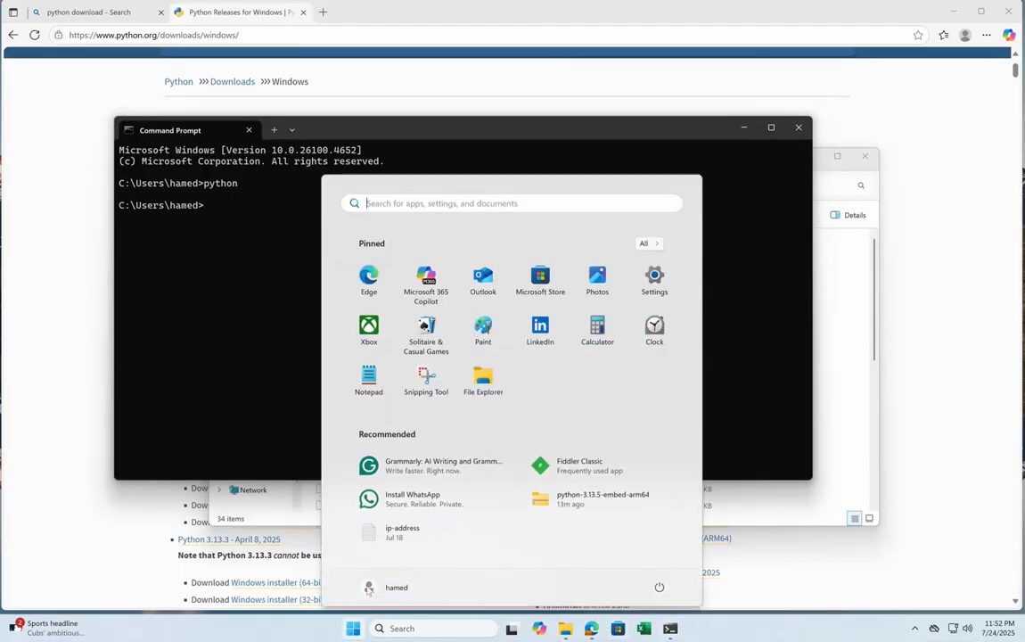
{"action": "type", "text": "env"}
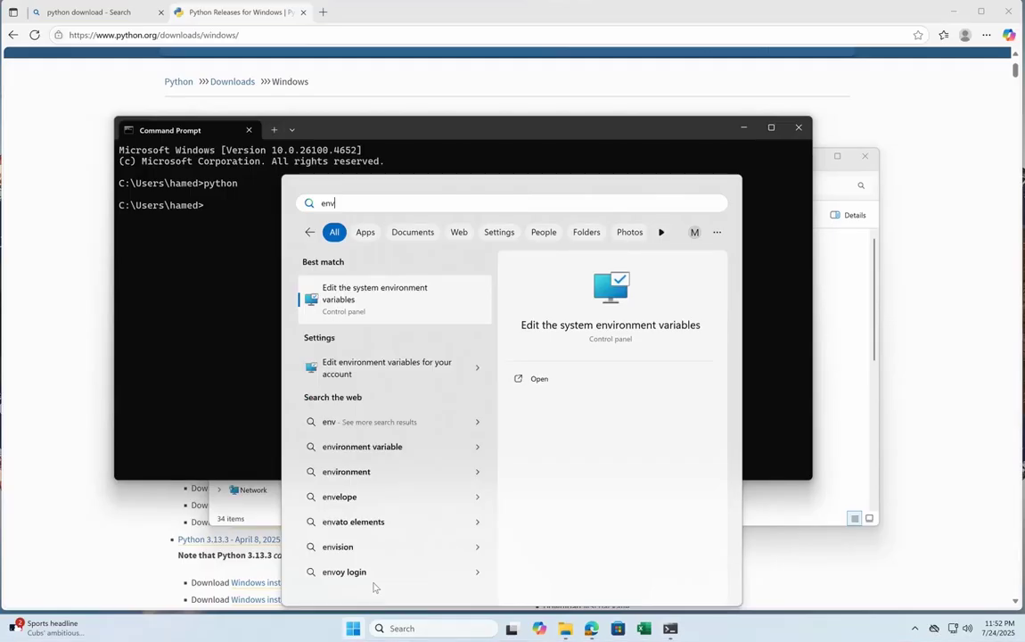
{"action": "key", "text": "Return"}
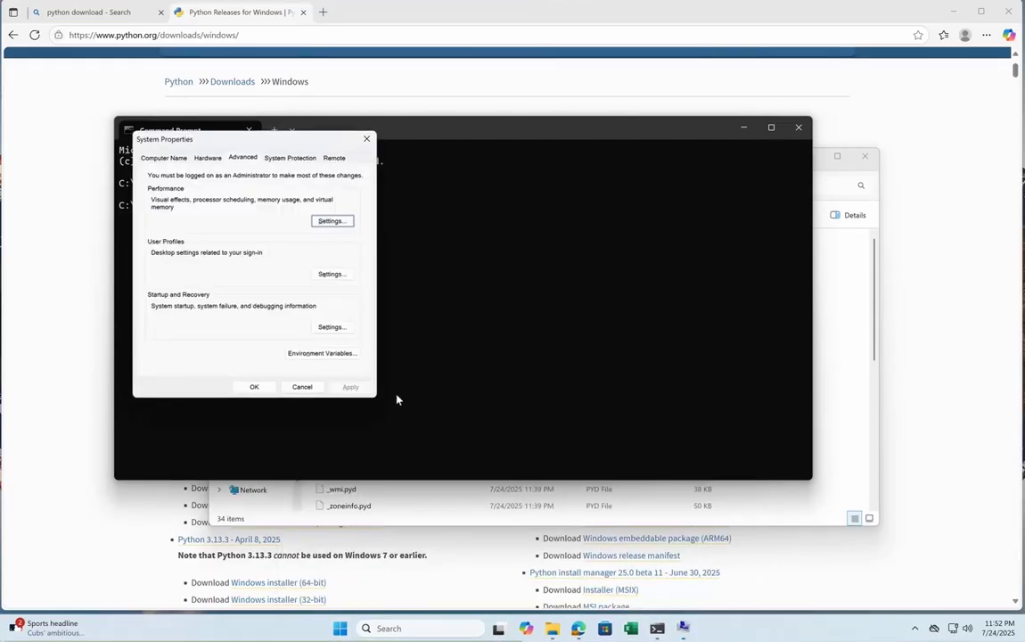
{"action": "left_click", "coordinate": [328, 354]}
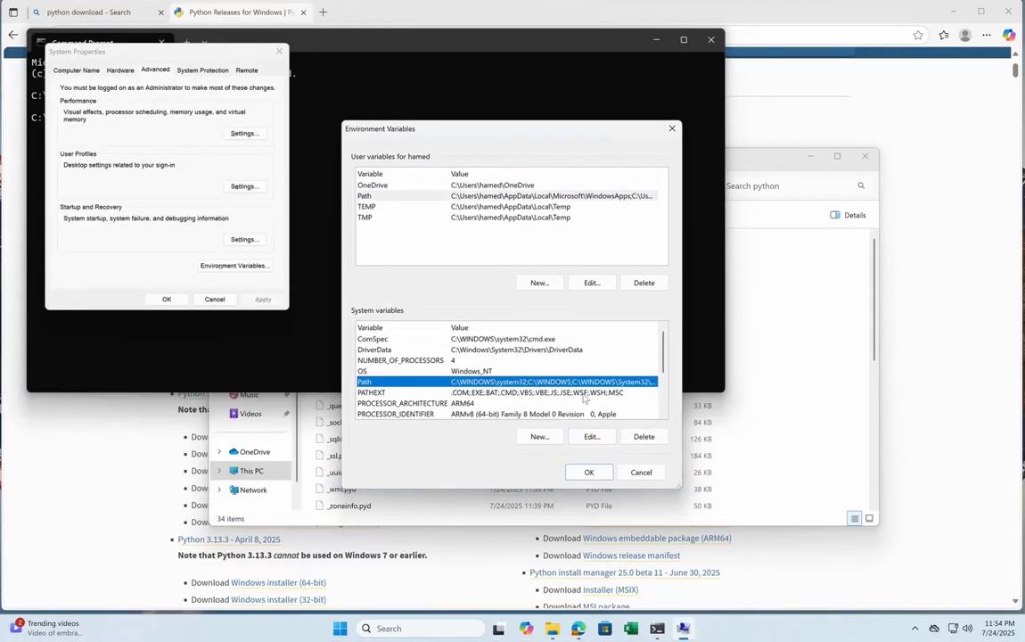
{"action": "left_click", "coordinate": [592, 436]}
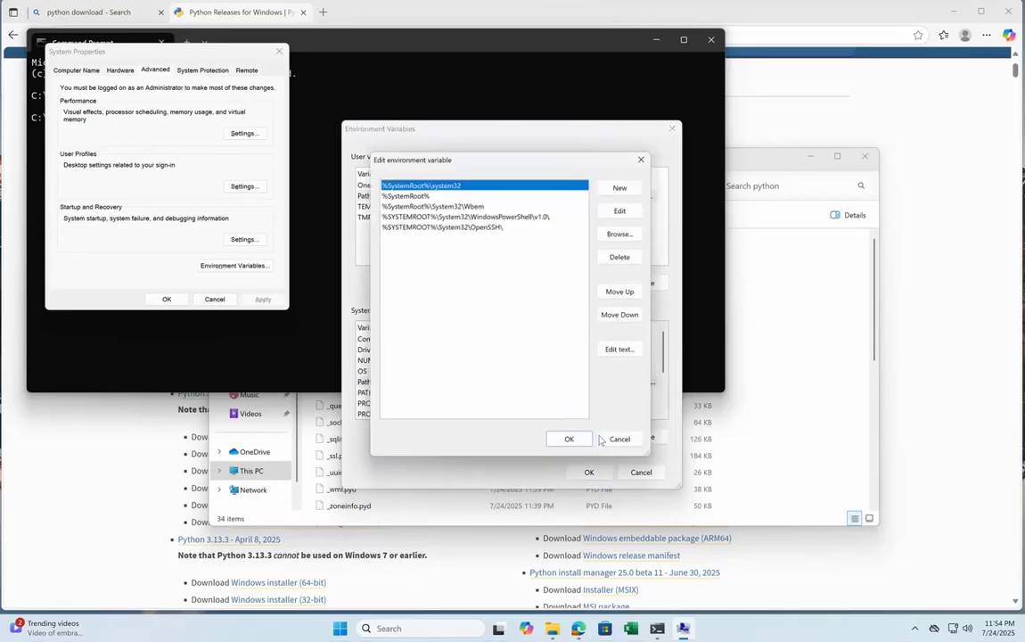
{"action": "left_click", "coordinate": [625, 185]}
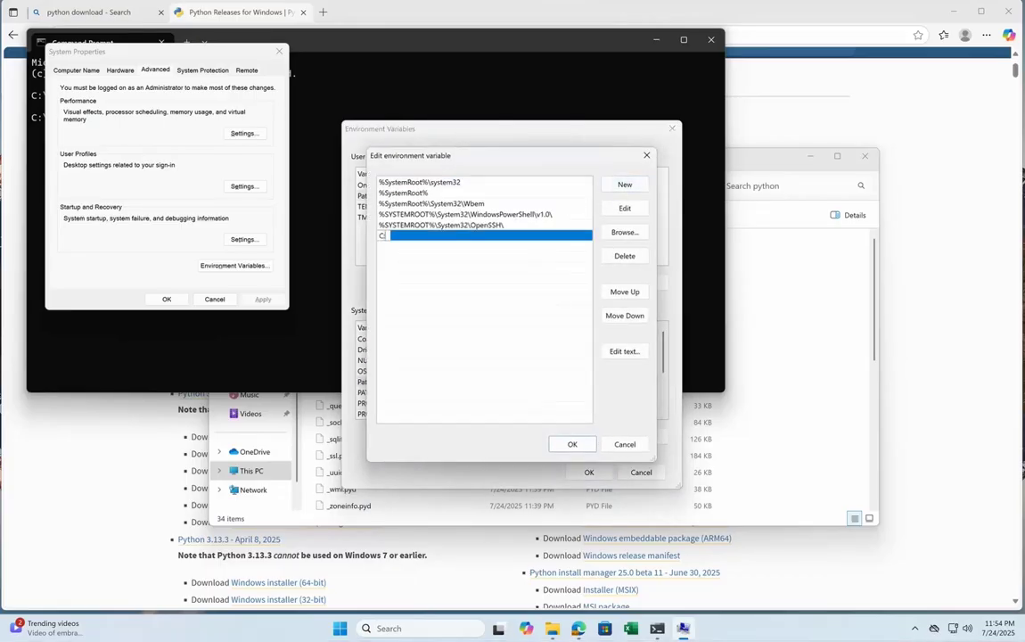
{"action": "type", "text": "C:\\softwares\\python\\"}
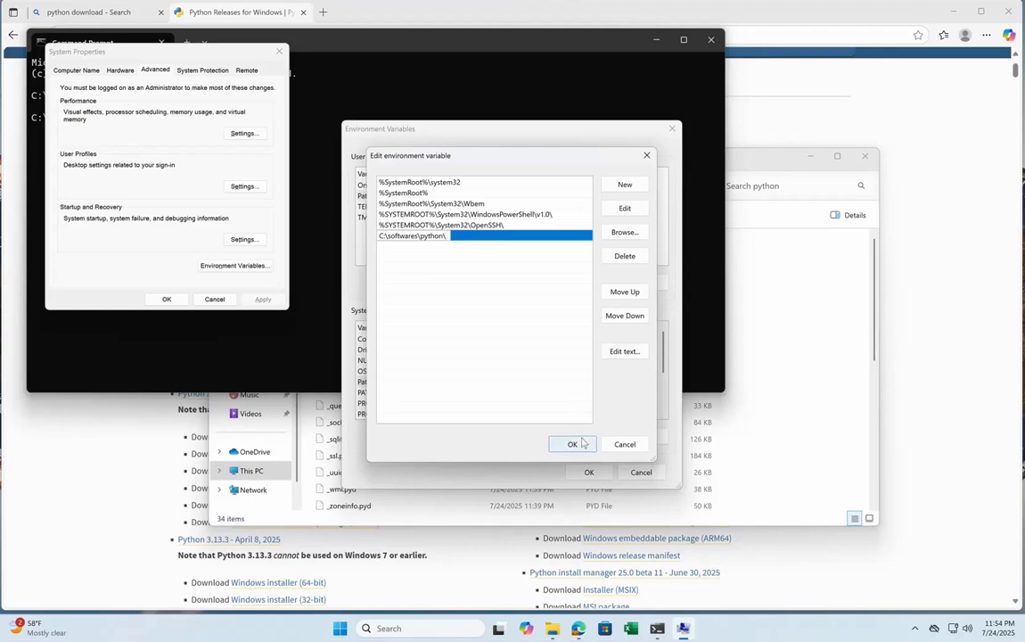
{"action": "left_click", "coordinate": [573, 444]}
{"action": "left_click", "coordinate": [588, 471]}
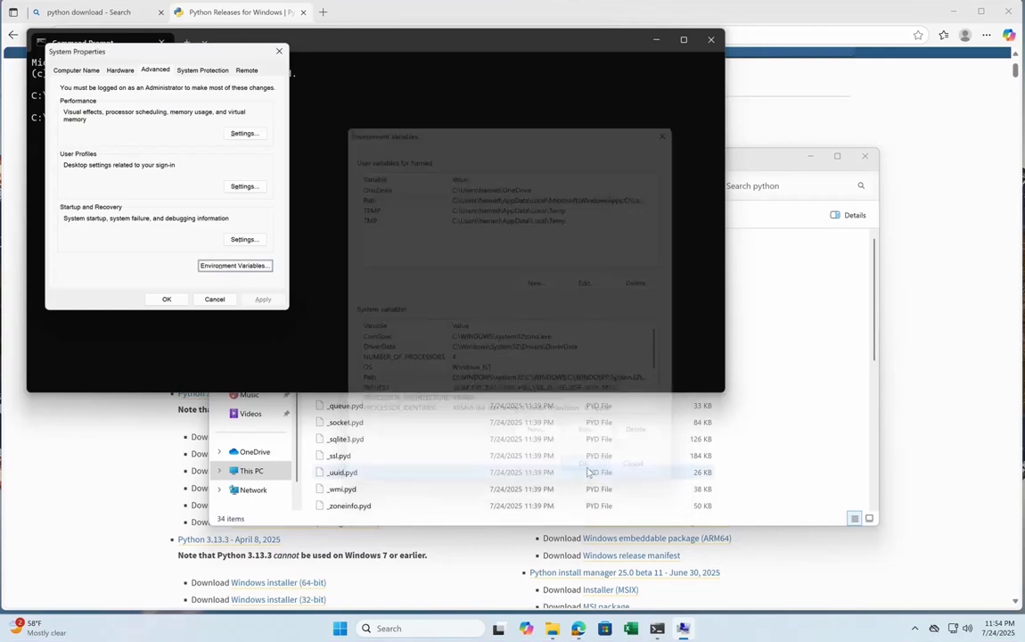
{"action": "left_click", "coordinate": [496, 212]}
Exit the old Command Prompt, open a fresh one, and start the Python interpreter
{"action": "type", "text": "exit"}
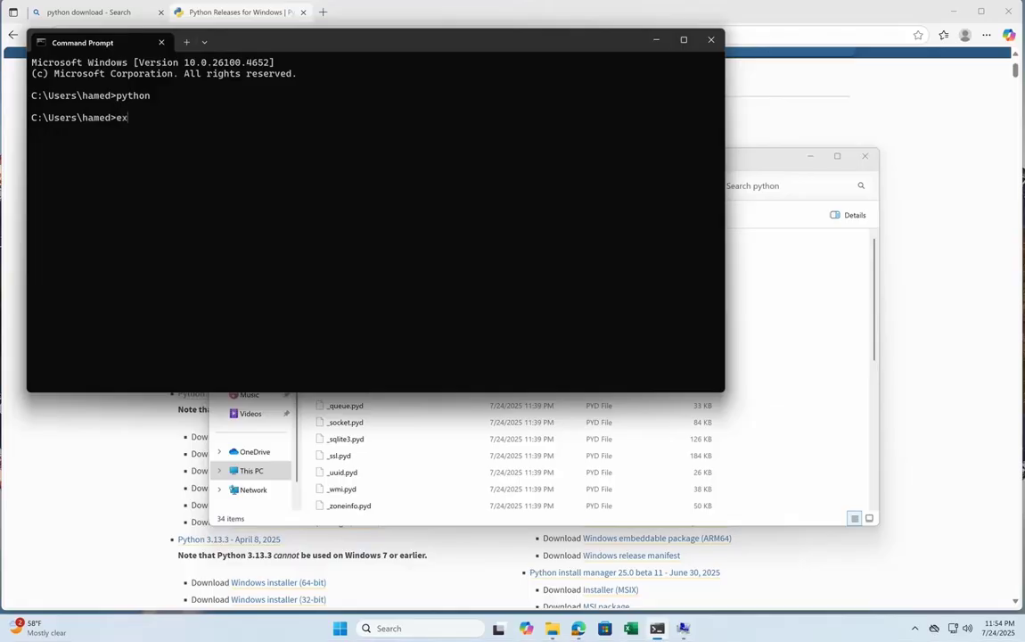
{"action": "key", "text": "Return"}
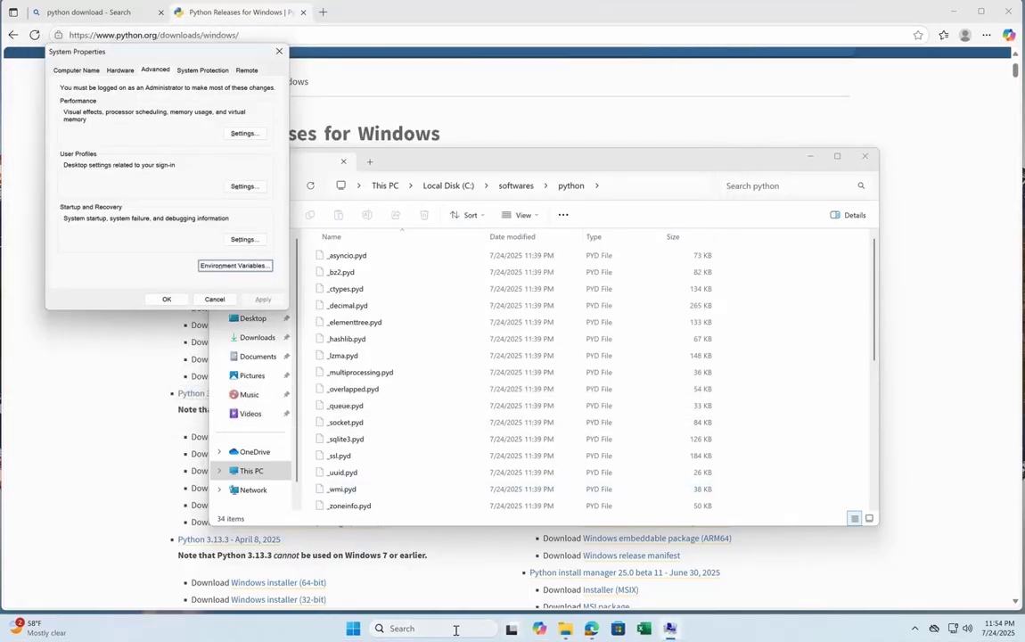
{"action": "left_click", "coordinate": [453, 626]}
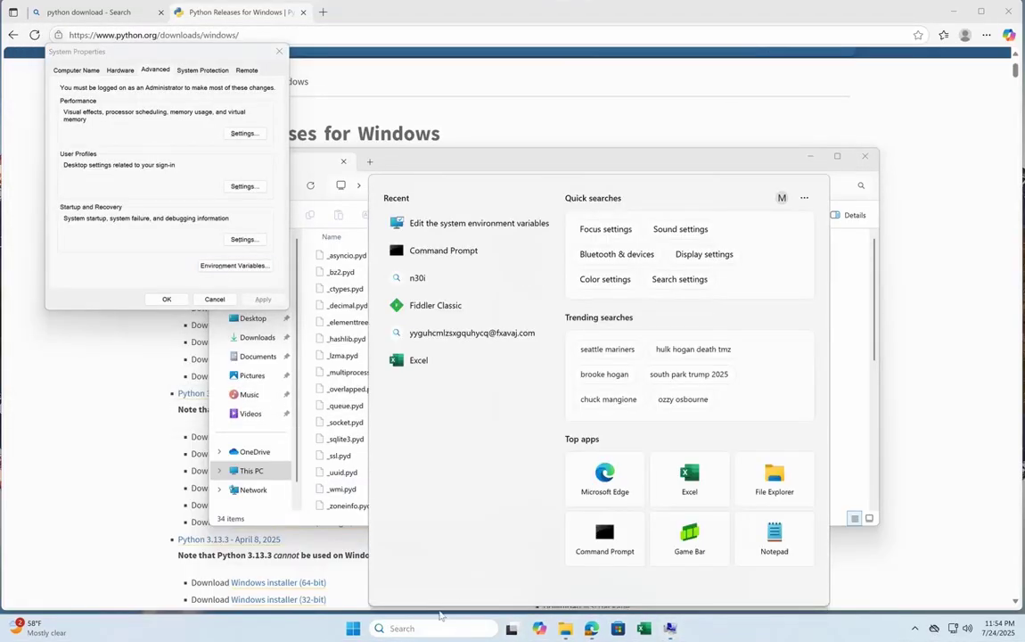
{"action": "type", "text": "comm"}
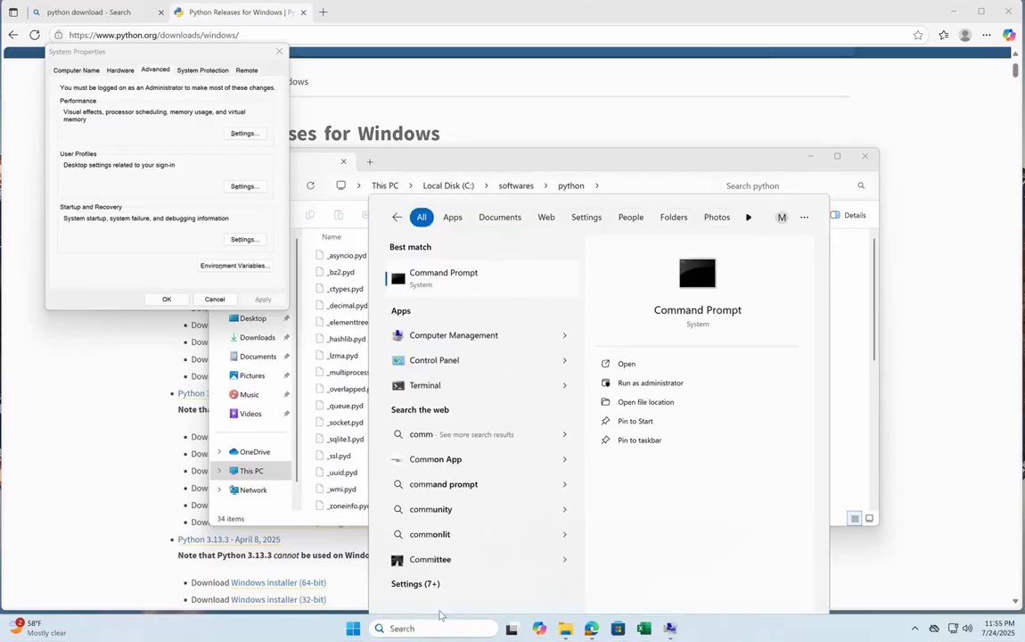
{"action": "key", "text": "Return"}
{"action": "type", "text": "pyt"}
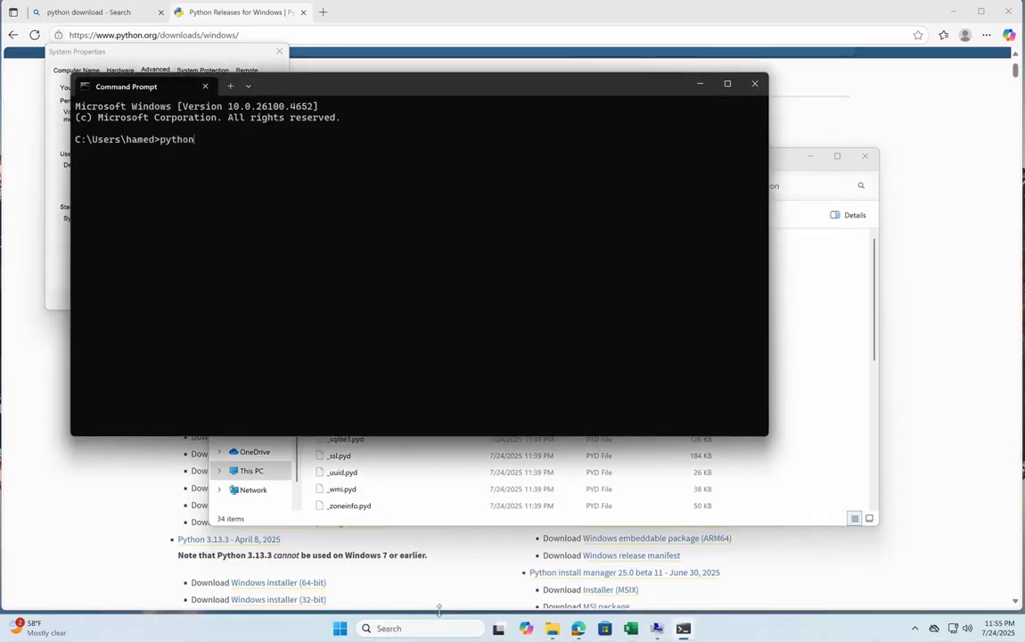
{"action": "type", "text": "hon"}
{"action": "key", "text": "Return"}
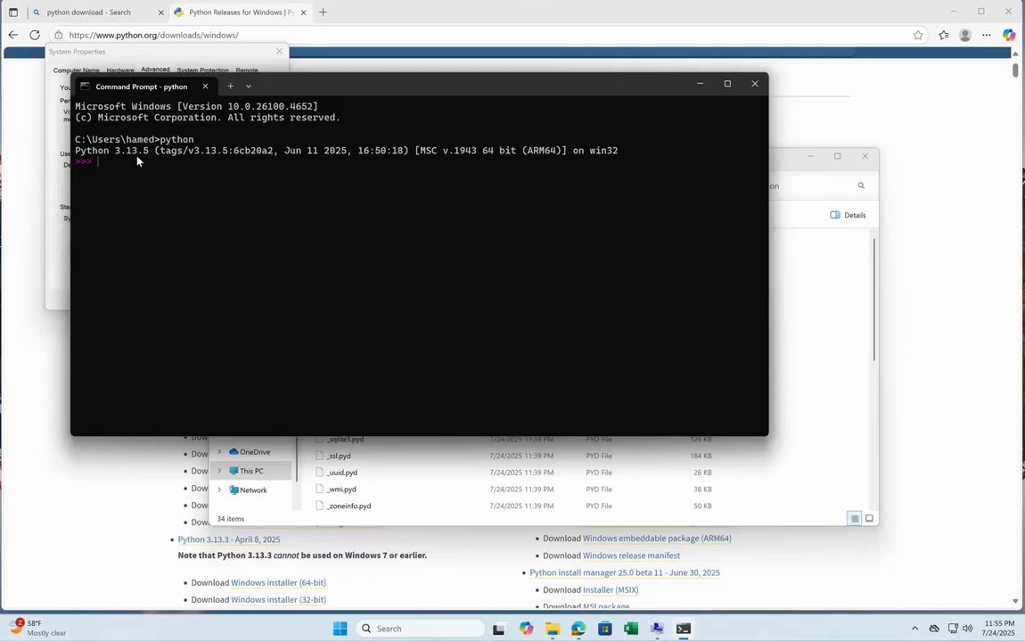
Print 'Hello world from windows' and copy the printed output line
{"action": "key", "text": "Return"}
{"action": "key", "text": "Return"}
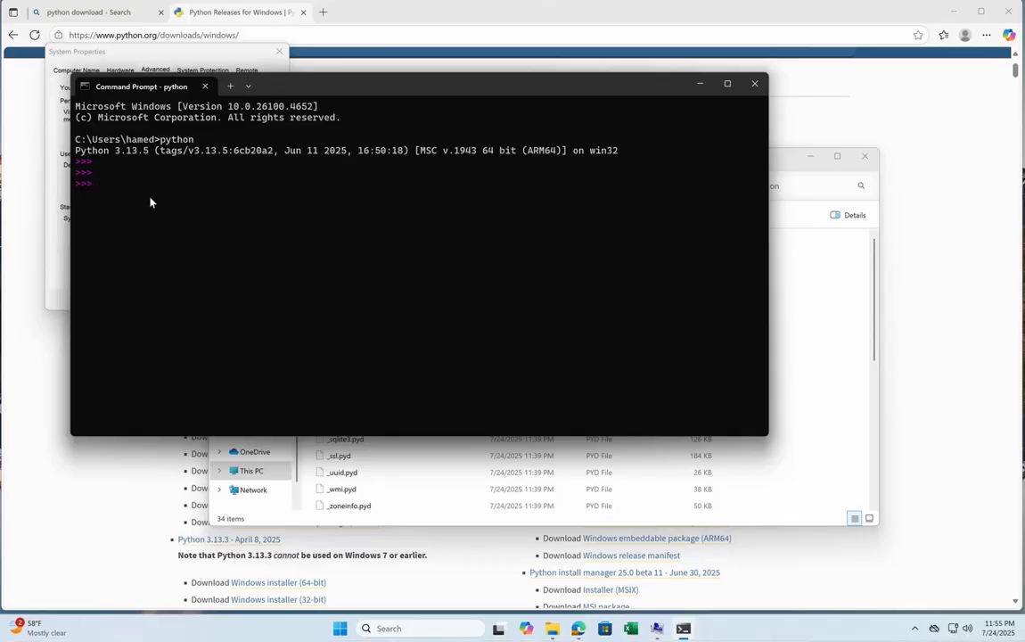
{"action": "type", "text": "print('Hello wo"}
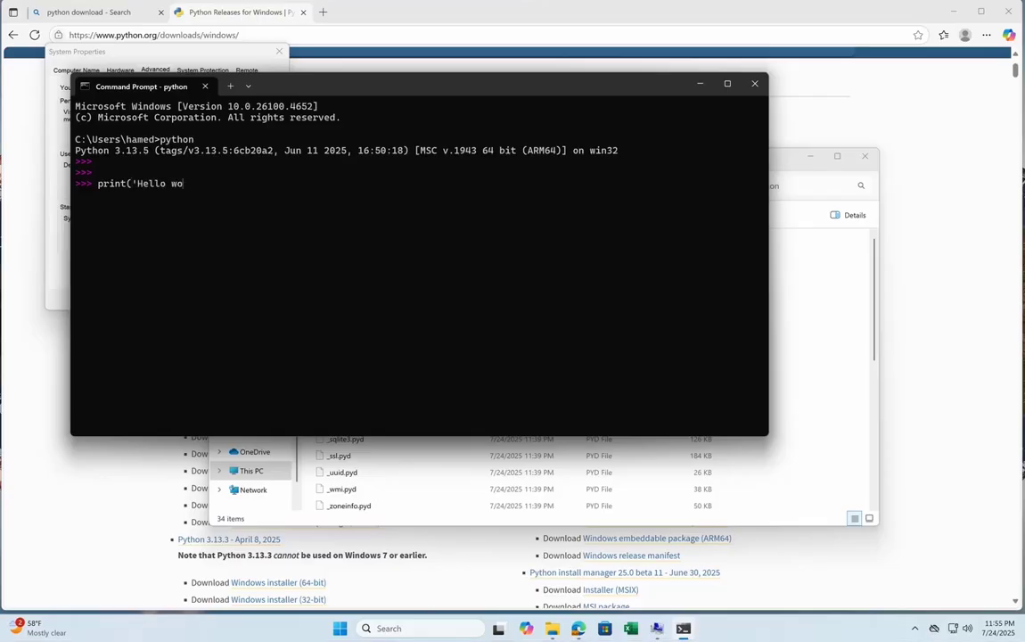
{"action": "type", "text": "rld from Python"}
{"action": "key", "text": "BackSpace"}
{"action": "key", "text": "BackSpace"}
{"action": "key", "text": "BackSpace"}
{"action": "type", "text": "windows')"}
{"action": "key", "text": "Return"}
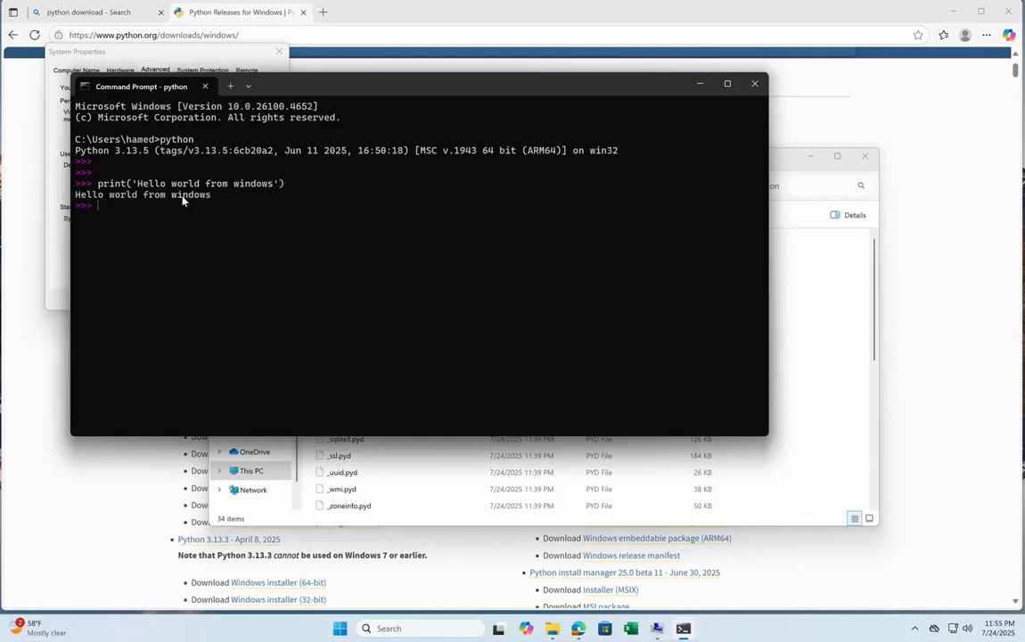
{"action": "left_click_drag", "start_coordinate": [214, 195], "coordinate": [70, 195]}
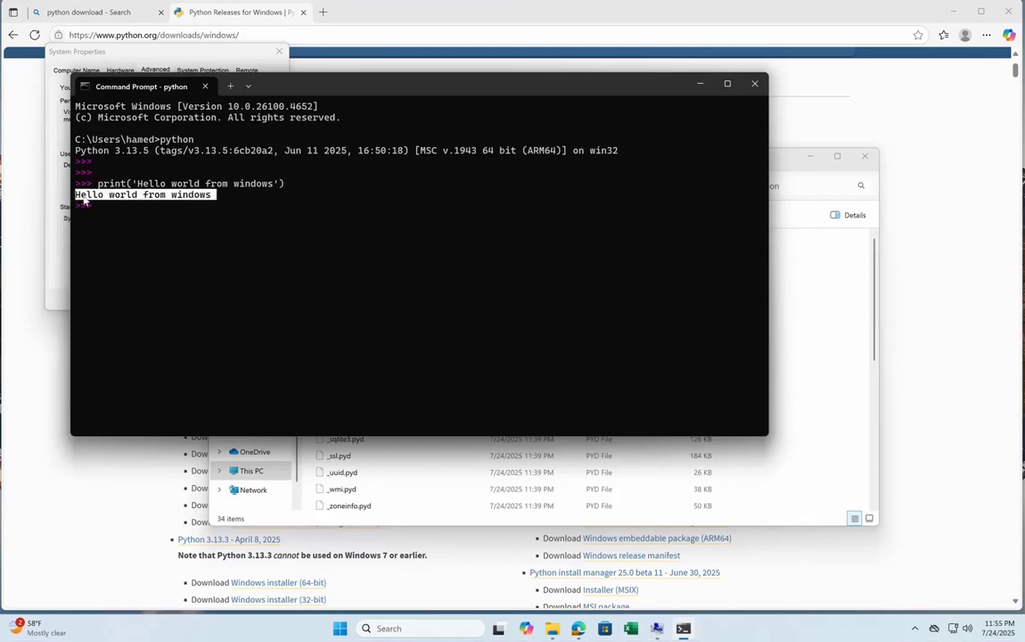
{"action": "key", "text": "ctrl+c"}
Print 'Python is fun!' and quit Python back to the shell
{"action": "type", "text": "print("}
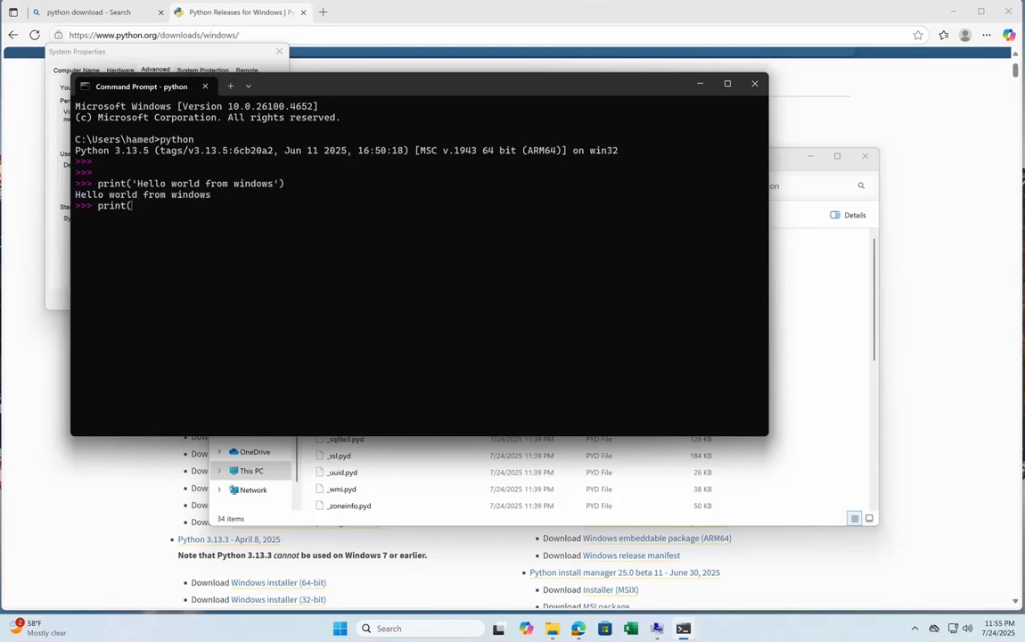
{"action": "type", "text": "'Python is fun!')"}
{"action": "key", "text": "Return"}
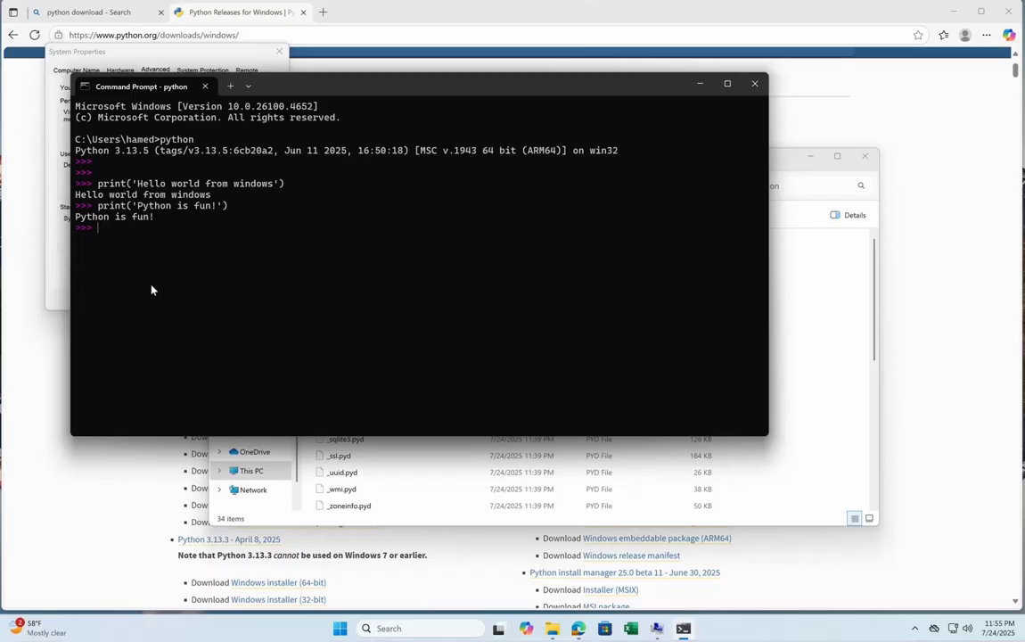
{"action": "key", "text": "Return"}
{"action": "key", "text": "Return"}
{"action": "key", "text": "Return"}
{"action": "type", "text": "quit"}
{"action": "key", "text": "Return"}
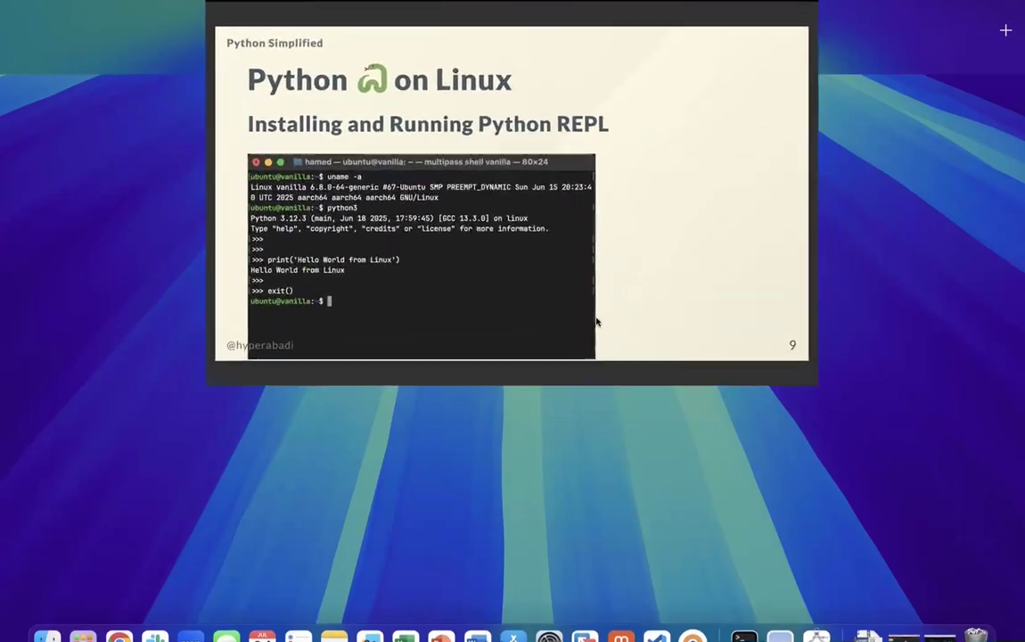
Switch spaces from the Keynote slide to the empty macOS desktop
{"action": "key", "text": "ctrl+Right"}
{"action": "key", "text": "ctrl+Left"}
{"action": "key", "text": "ctrl+Left"}
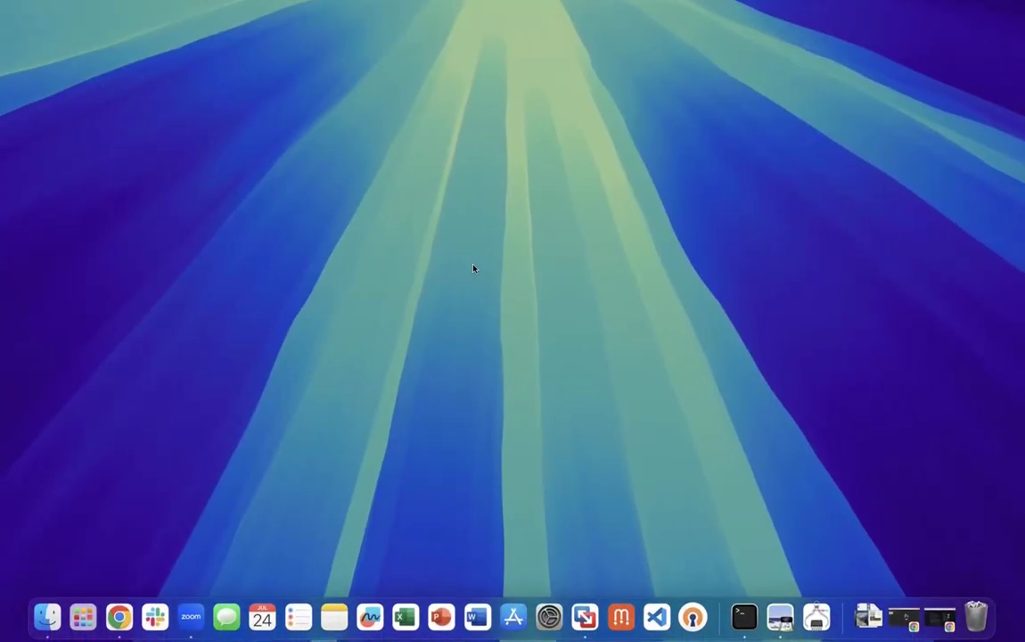
Launch Terminal via Spotlight and run 'multipass shell vanilla' to enter the Ubuntu VM
{"action": "key", "text": "super+space"}
{"action": "type", "text": "terminal"}
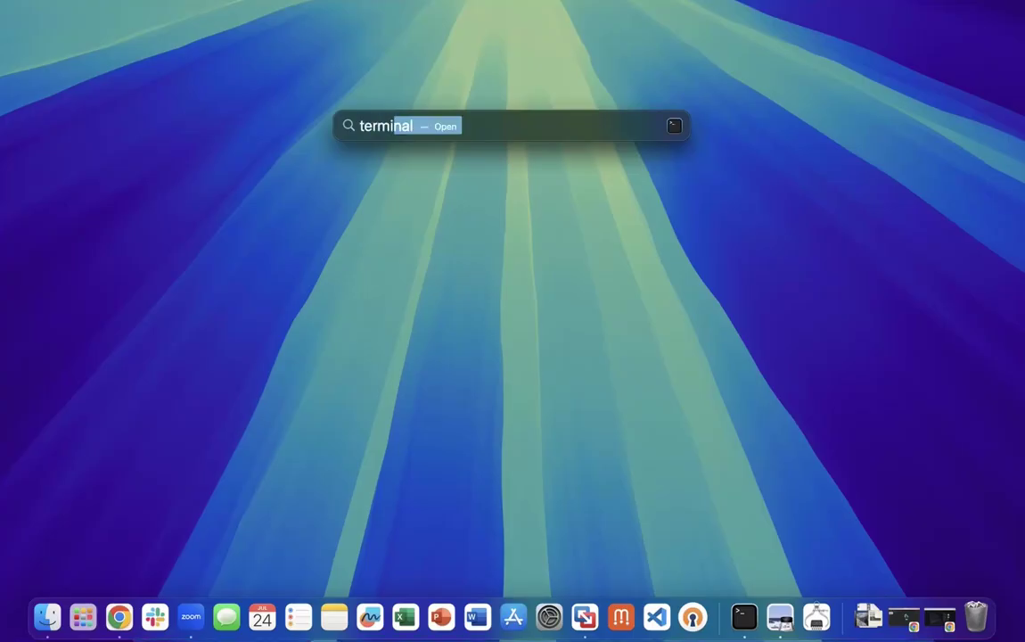
{"action": "key", "text": "Return"}
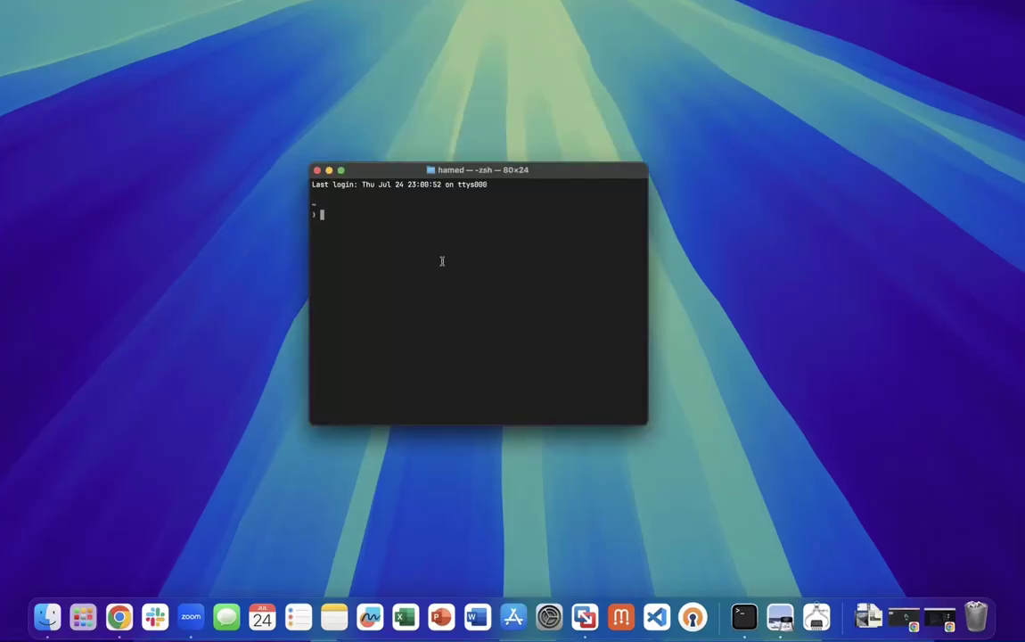
{"action": "type", "text": "multipass"}
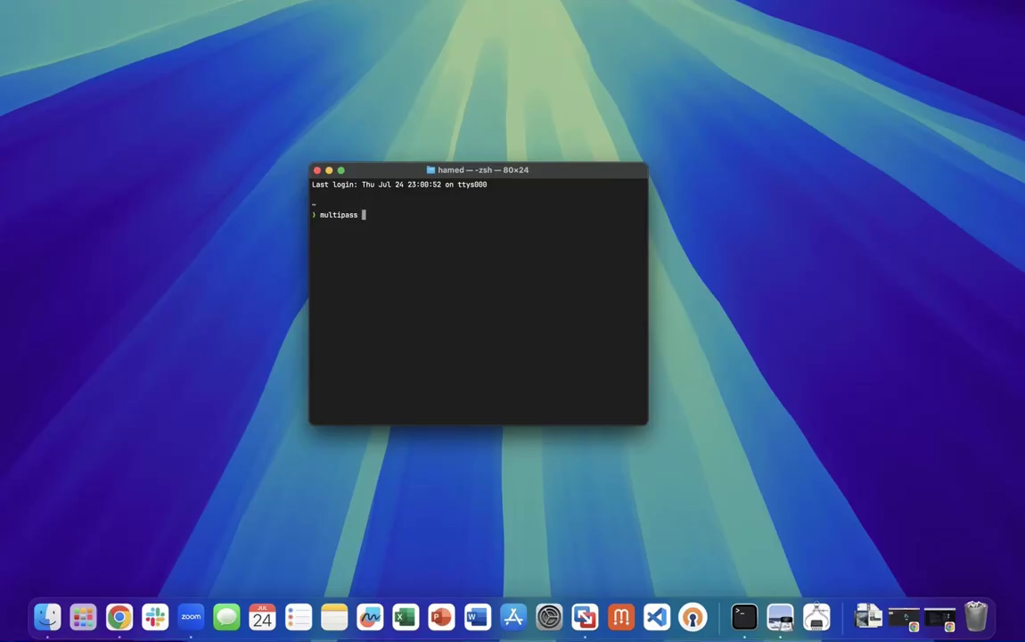
{"action": "type", "text": "shell vanilla"}
{"action": "key", "text": "Return"}
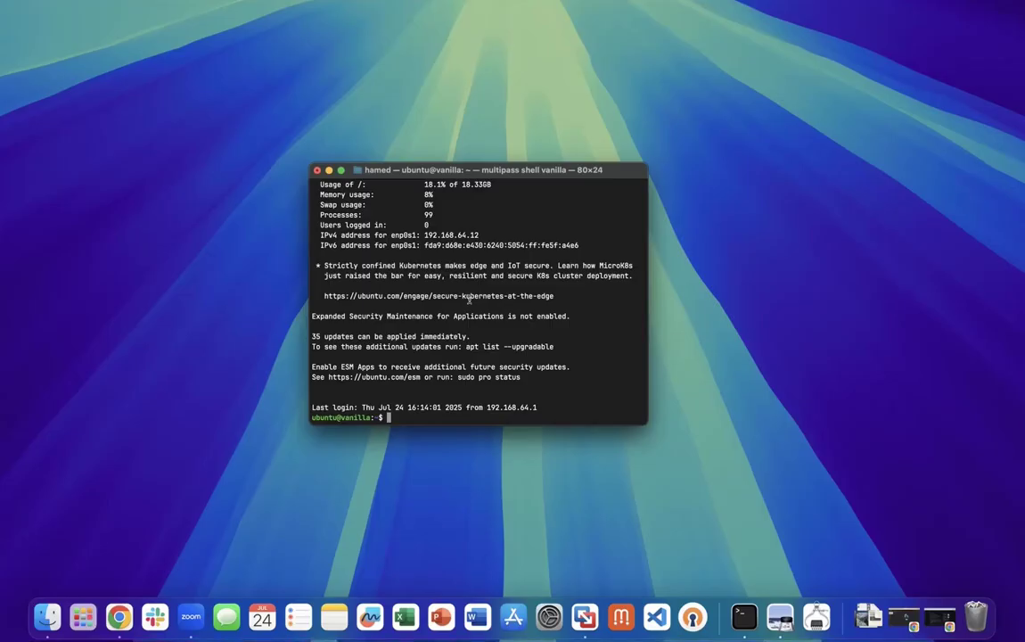
Start python3 in the VM and print 'Hello world from Linux' and 'Python is fun!'
{"action": "type", "text": "ython3"}
{"action": "key", "text": "Return"}
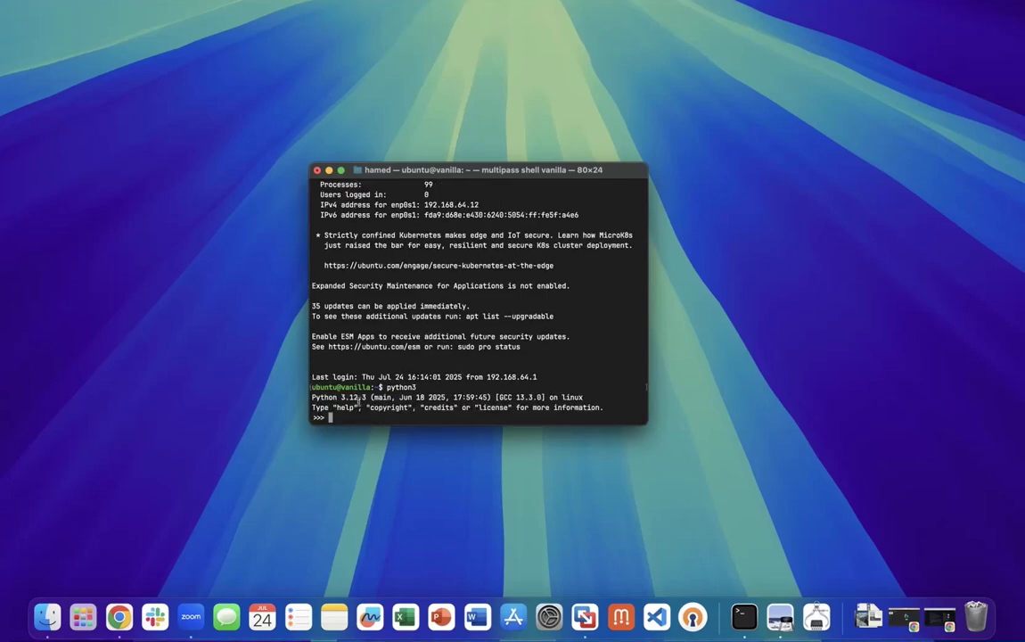
{"action": "key", "text": "Return"}
{"action": "key", "text": "Return"}
{"action": "key", "text": "Return"}
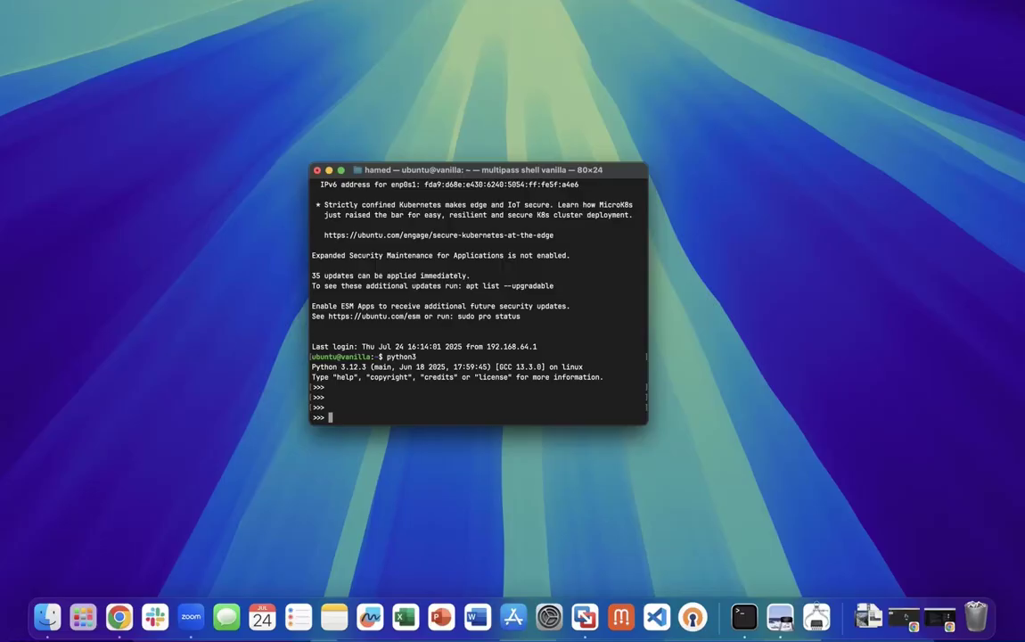
{"action": "type", "text": "print('Hello world from Lin"}
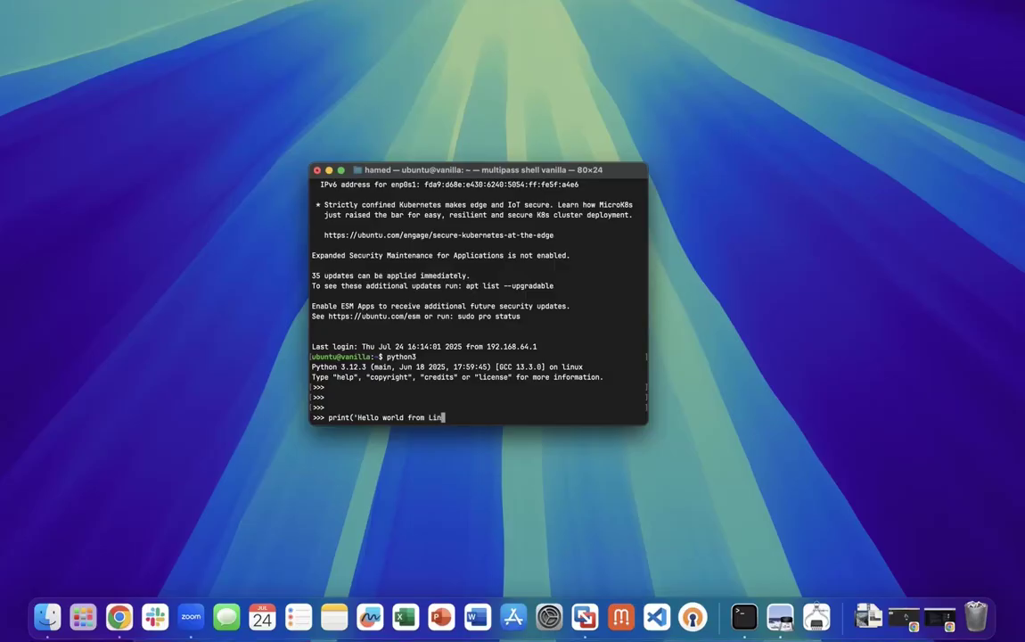
{"action": "type", "text": "ux')"}
{"action": "key", "text": "Return"}
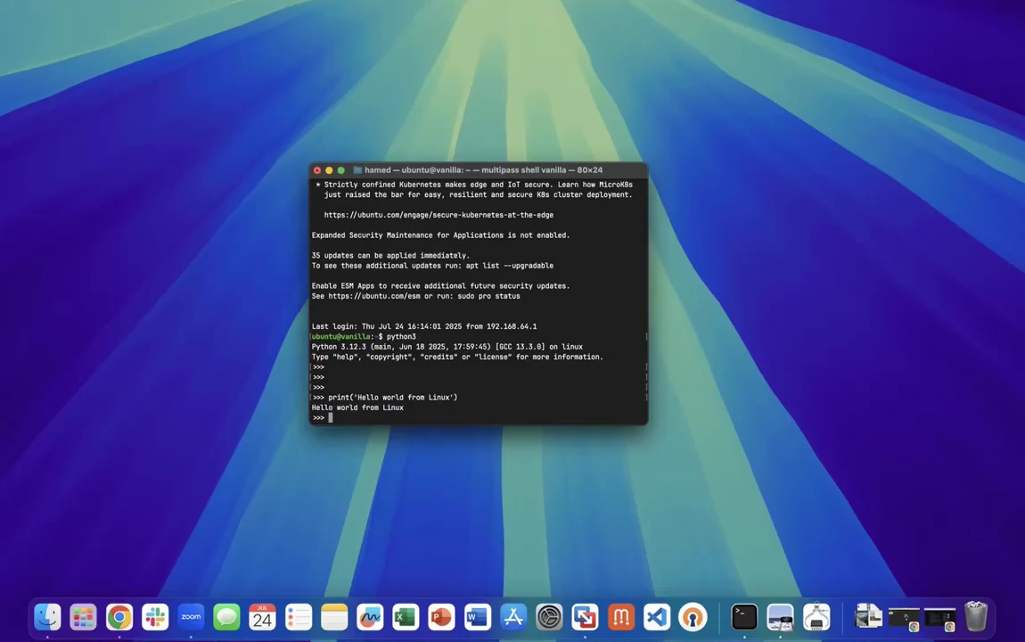
{"action": "type", "text": "print('Python is fun!')"}
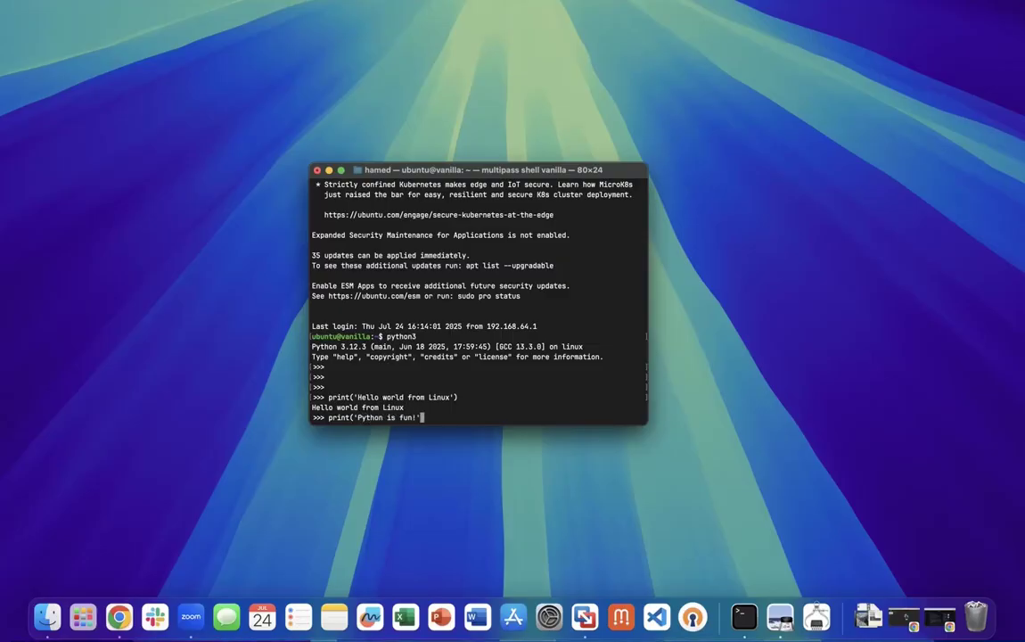
{"action": "key", "text": "Return"}
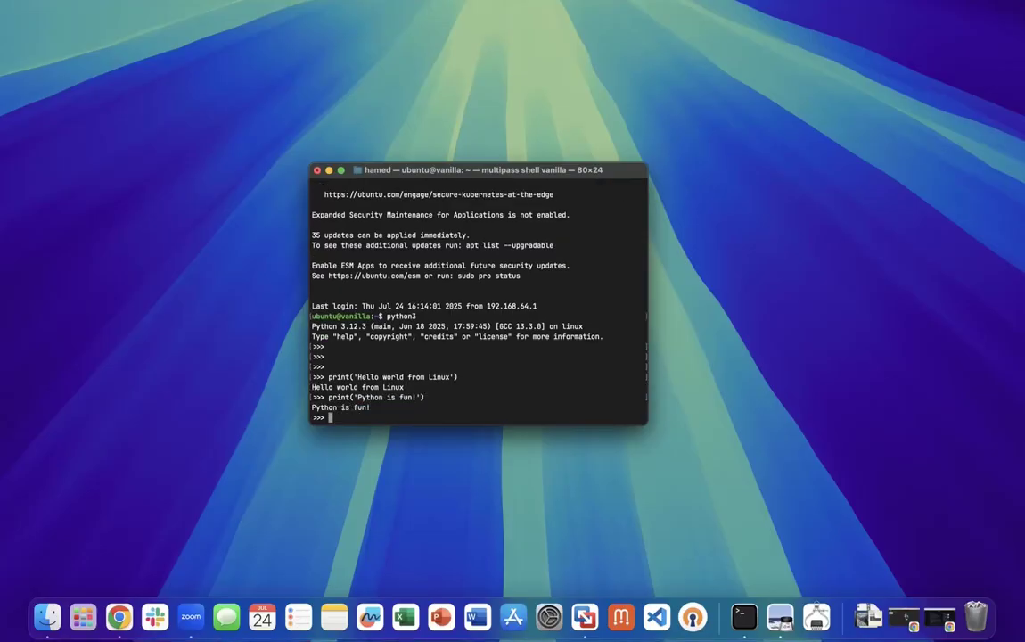
Leave Python with exit() after plain exit only shows a hint
{"action": "type", "text": "exit"}
{"action": "key", "text": "Return"}
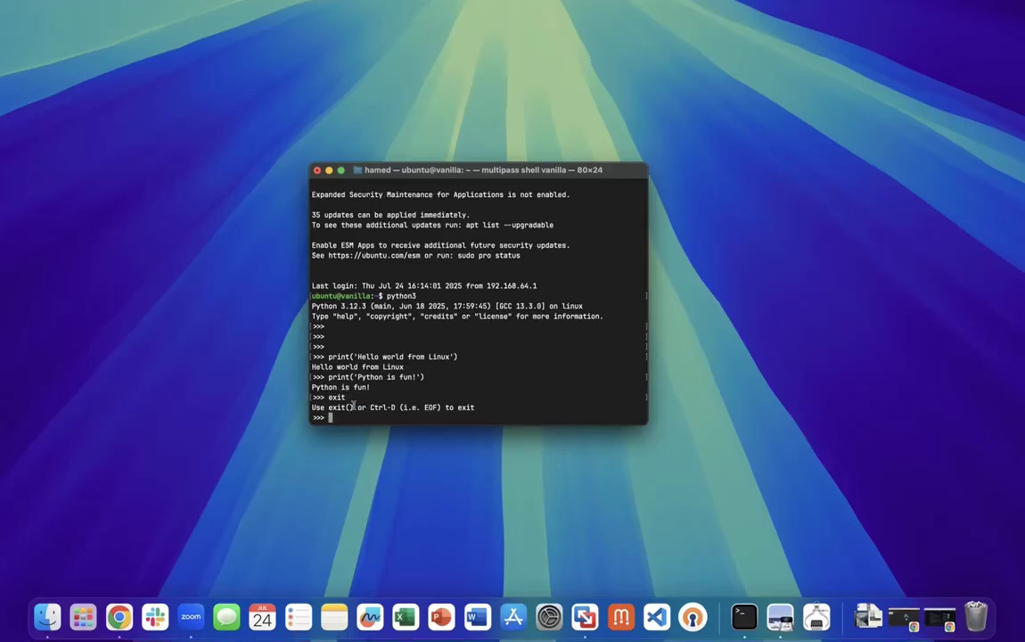
{"action": "left_click_drag", "start_coordinate": [354, 407], "coordinate": [349, 410]}
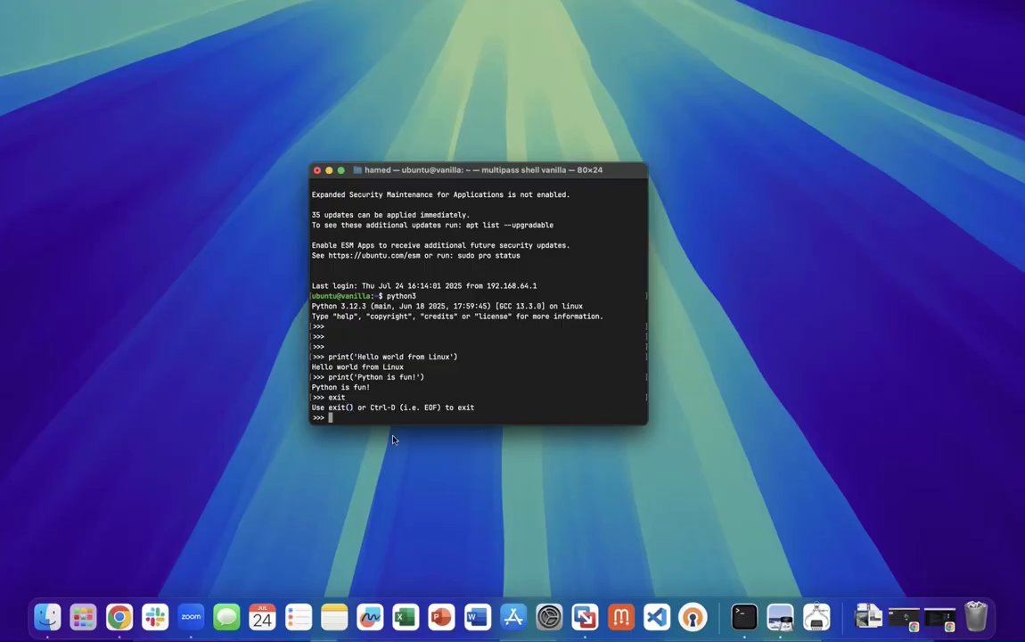
{"action": "type", "text": "exit()"}
{"action": "key", "text": "Return"}
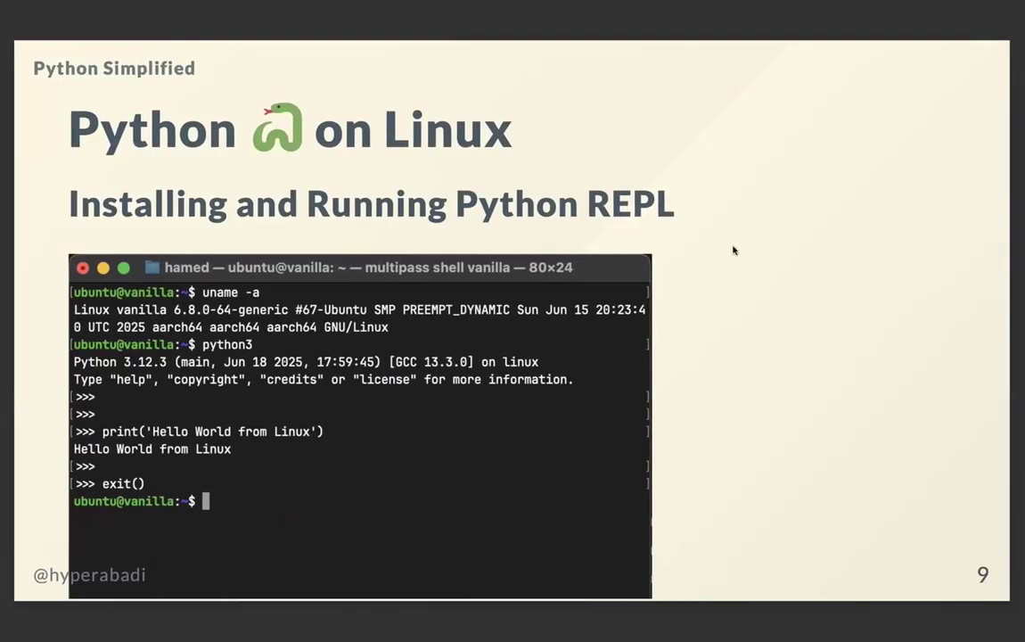
Advance the Keynote presentation to slide 10 about Python on Mac
{"action": "key", "text": "Right"}
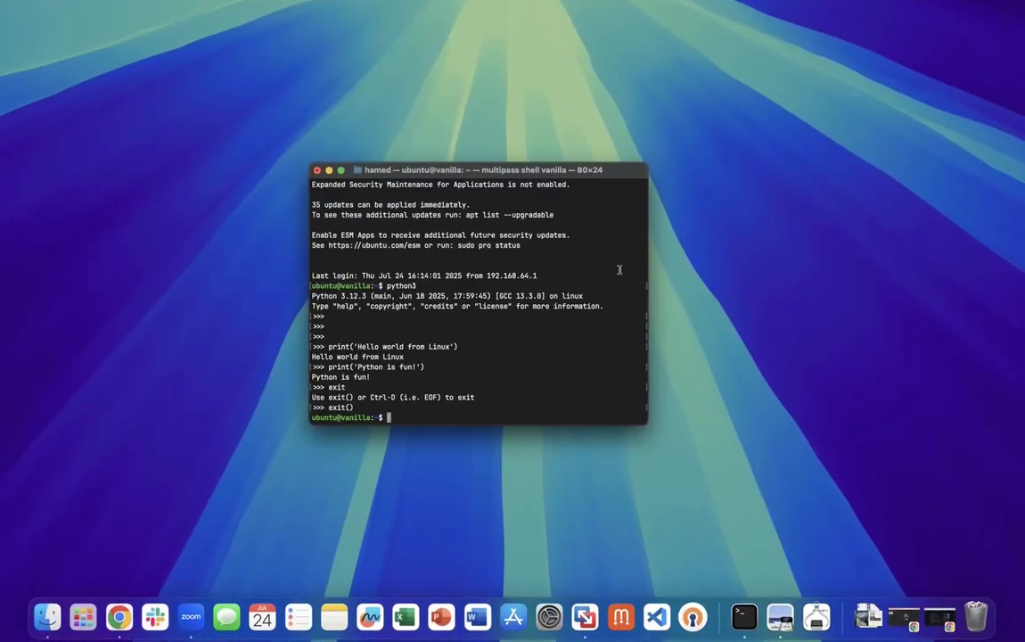
In a new local Terminal tab, run uname -a, then start python3 (Python 3.9.6)
{"action": "key", "text": "super+t"}
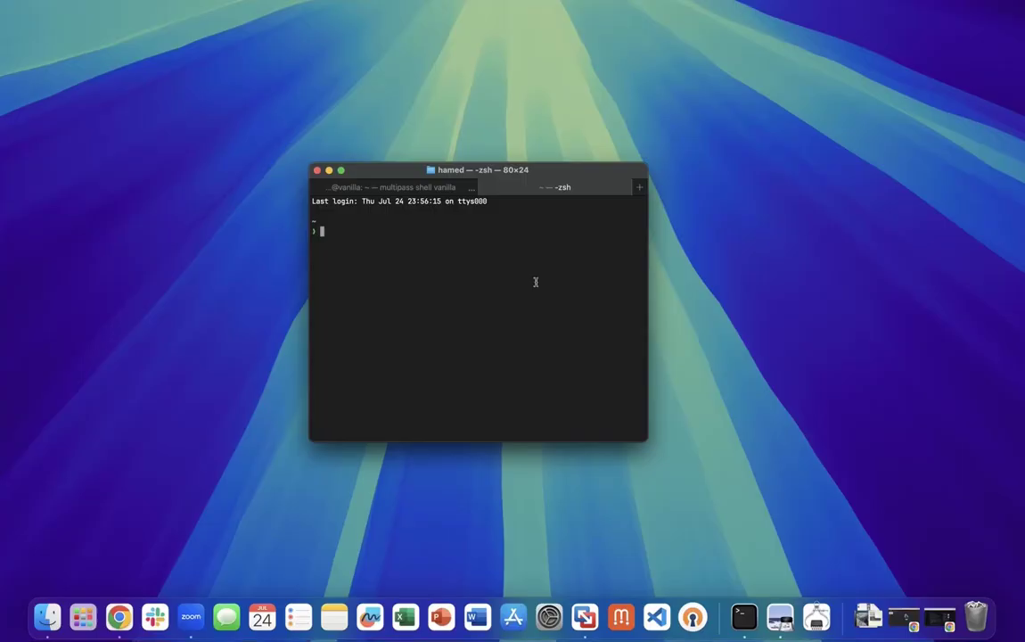
{"action": "type", "text": "un"}
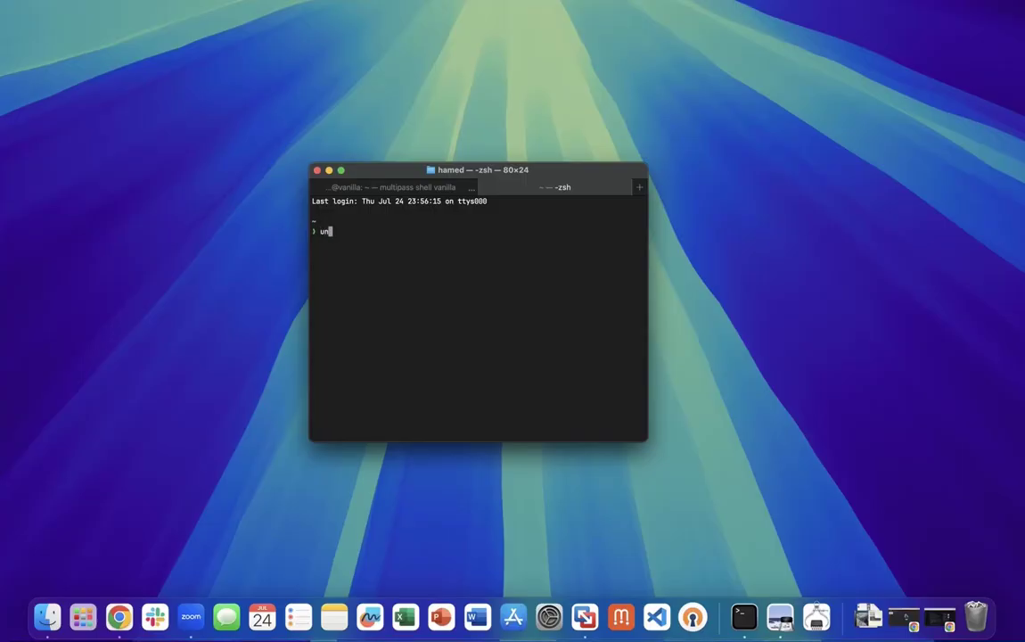
{"action": "type", "text": "ame -a"}
{"action": "key", "text": "Return"}
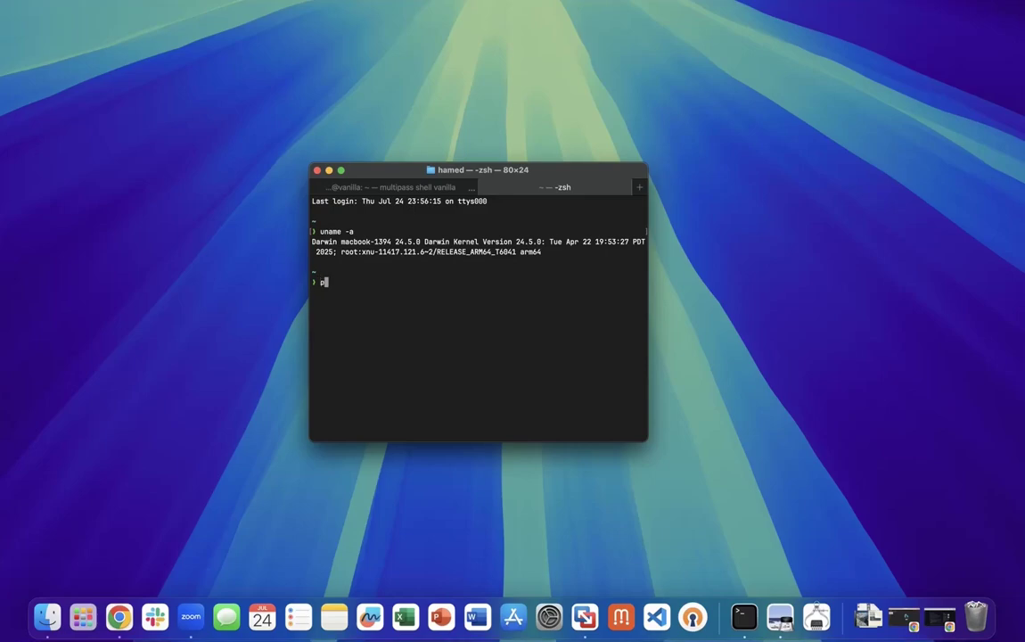
{"action": "type", "text": "python3"}
{"action": "key", "text": "Return"}
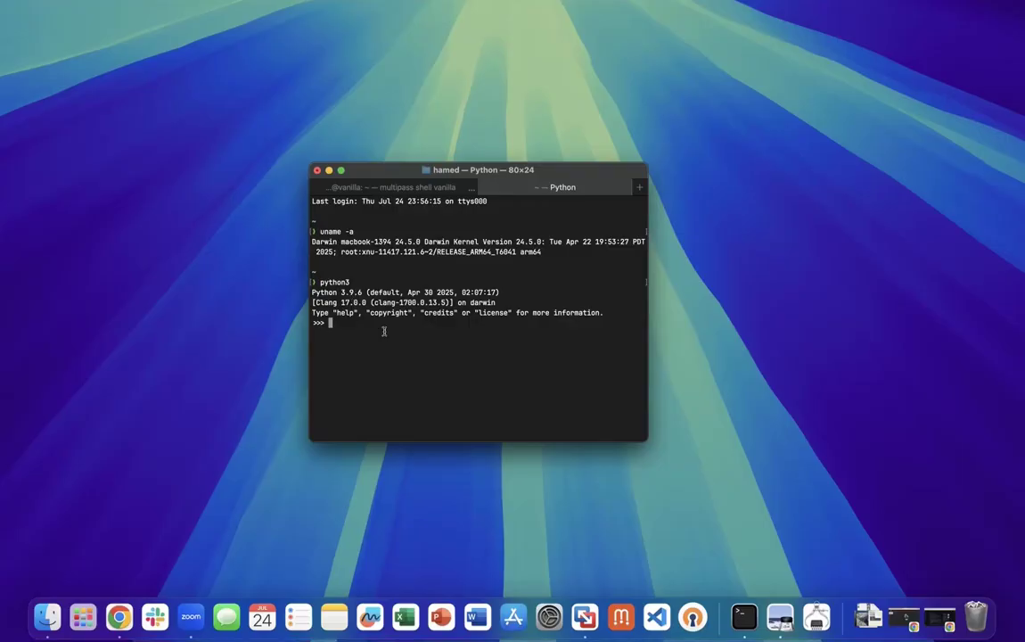
Print 'Hello world from Mac' and 'Python is fun!' in the Python REPL, then exit()
{"action": "key", "text": "Return"}
{"action": "key", "text": "Return"}
{"action": "type", "text": "print('Hello world from Ma"}
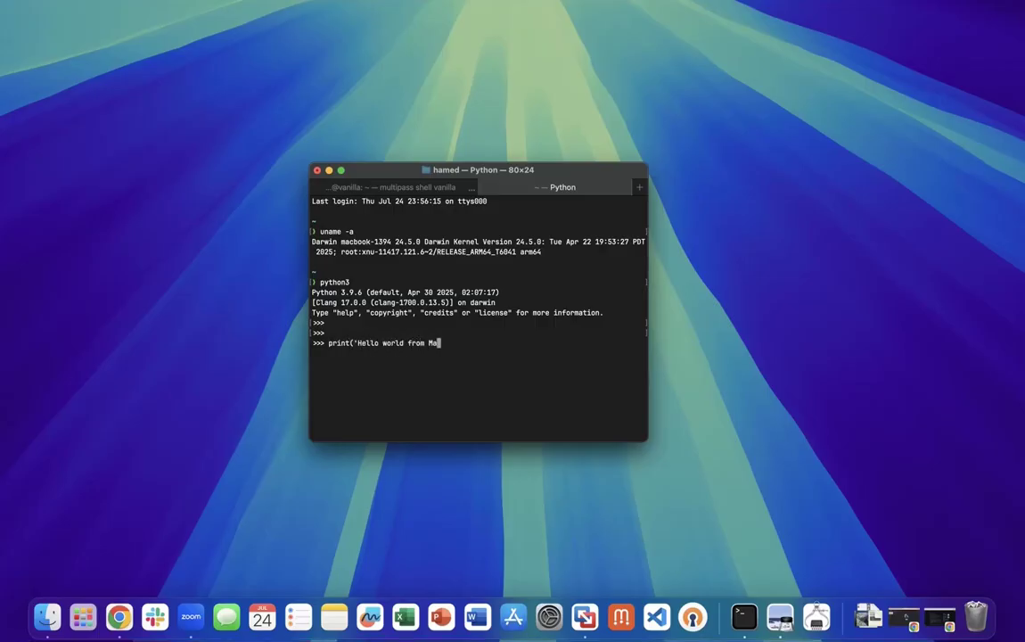
{"action": "type", "text": "c')"}
{"action": "key", "text": "Return"}
{"action": "key", "text": "Return"}
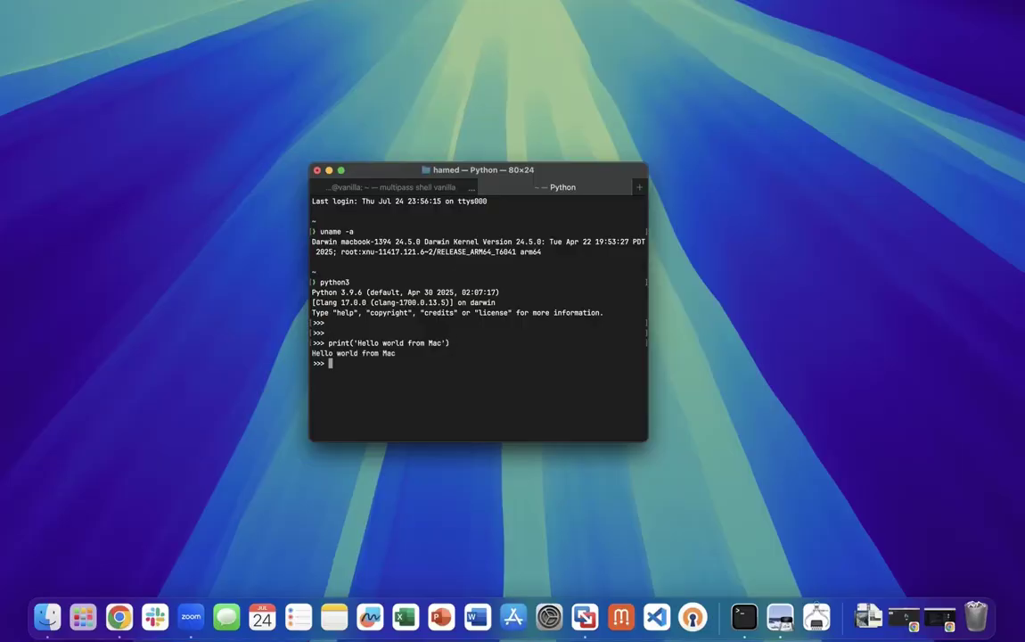
{"action": "type", "text": "print("}
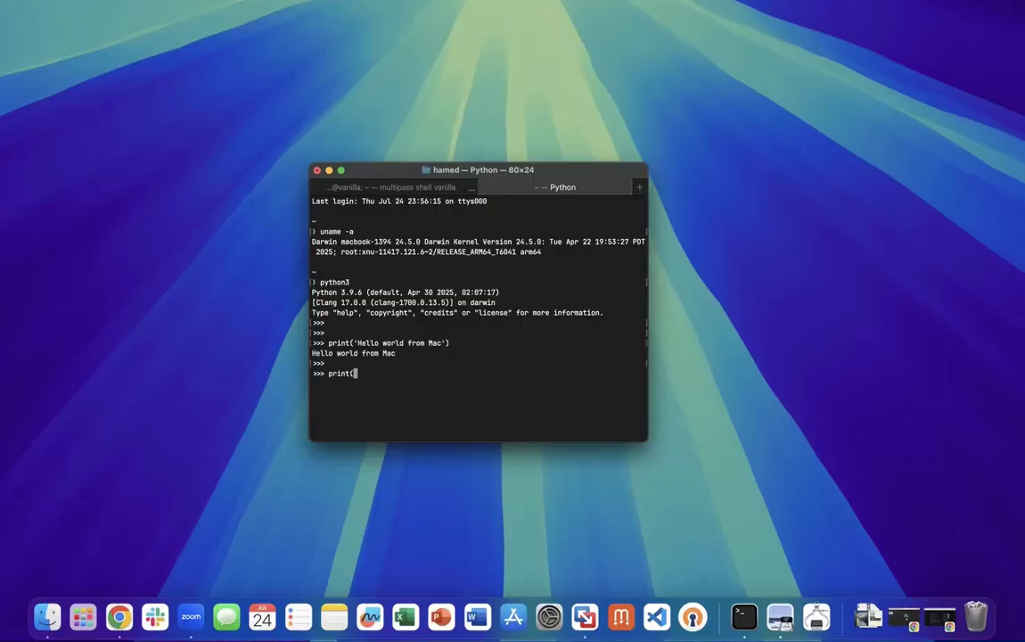
{"action": "type", "text": "'Python is fun!')"}
{"action": "key", "text": "Return"}
{"action": "key", "text": "Return"}
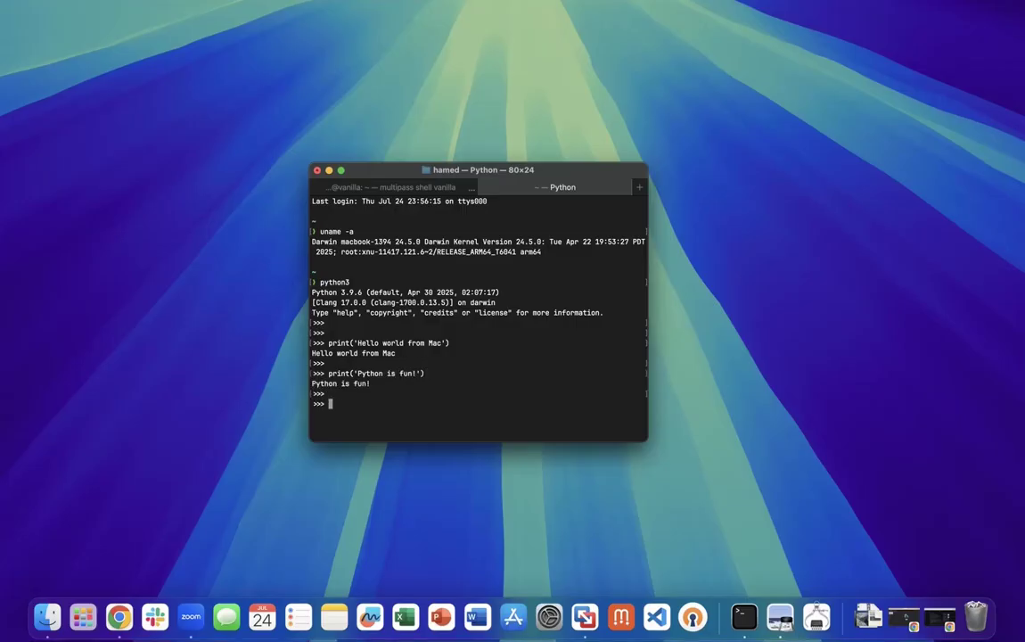
{"action": "type", "text": "exit()"}
{"action": "key", "text": "Return"}
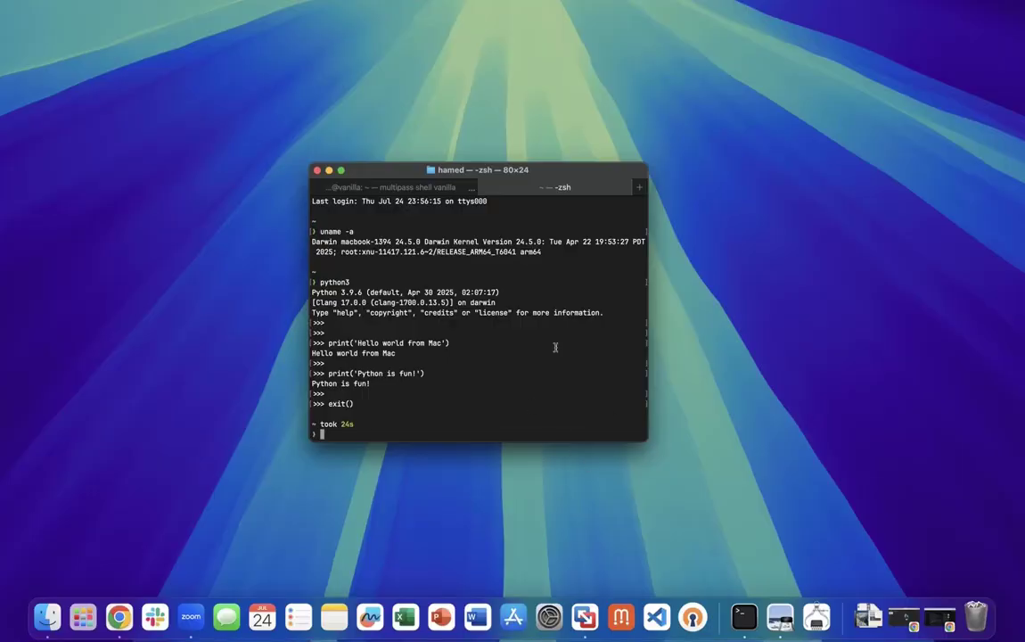